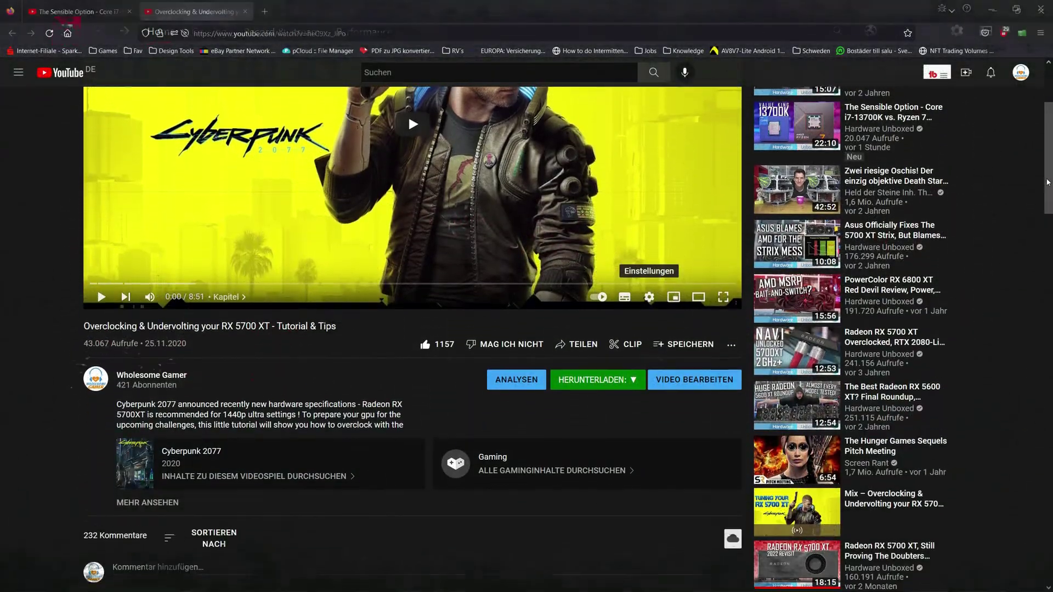
Step: Scroll the RX 5700 XT overclocking tutorial page down to the viewer comments
left_click_drag(1048, 162, 1047, 252)
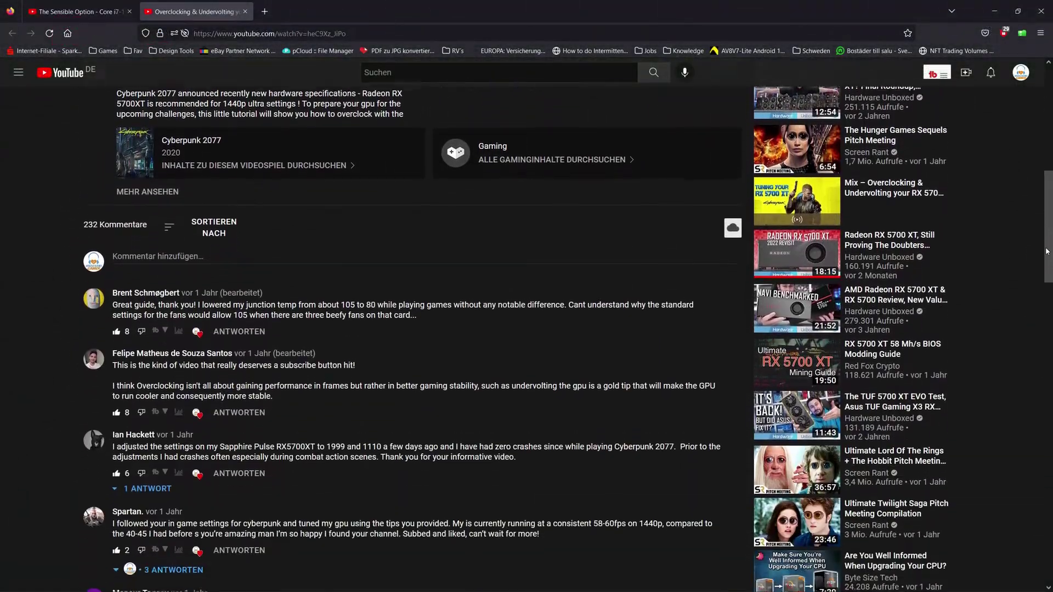
scroll(0, 384, "down", 10)
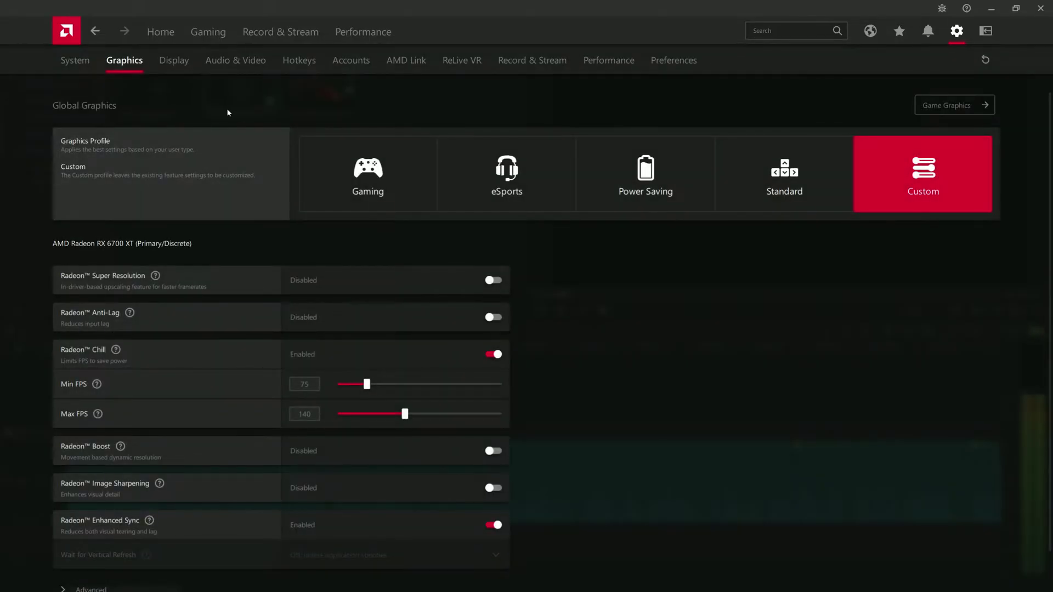
scroll(211, 137, "down", 1)
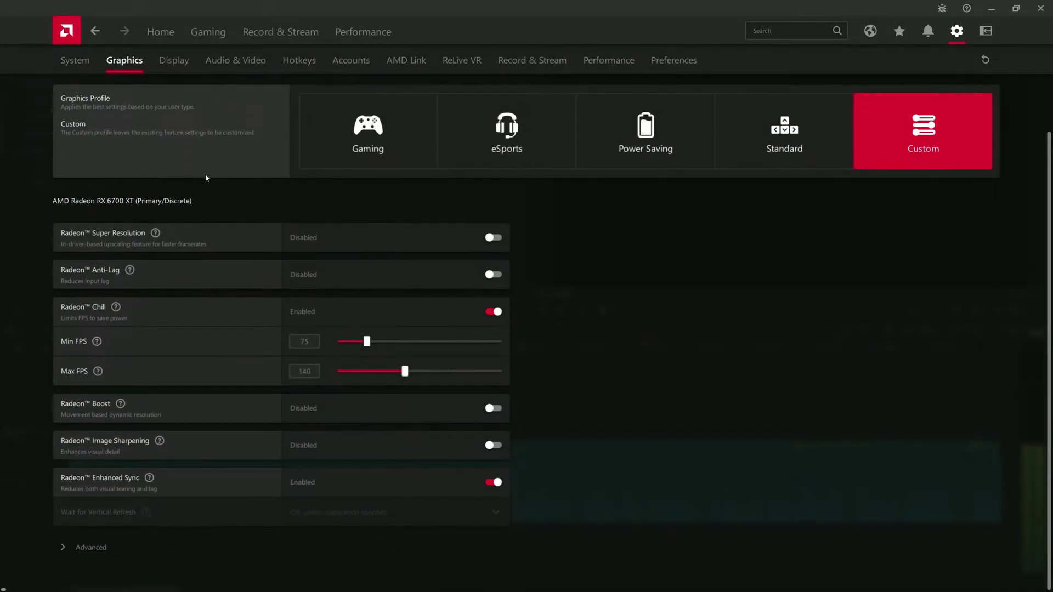
left_click(493, 312)
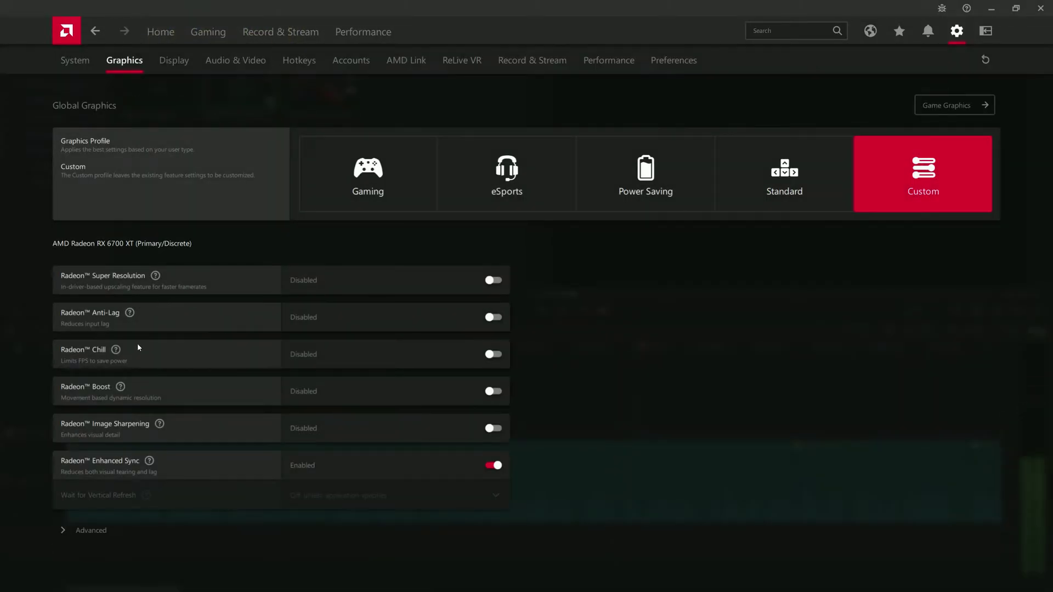
left_click(494, 355)
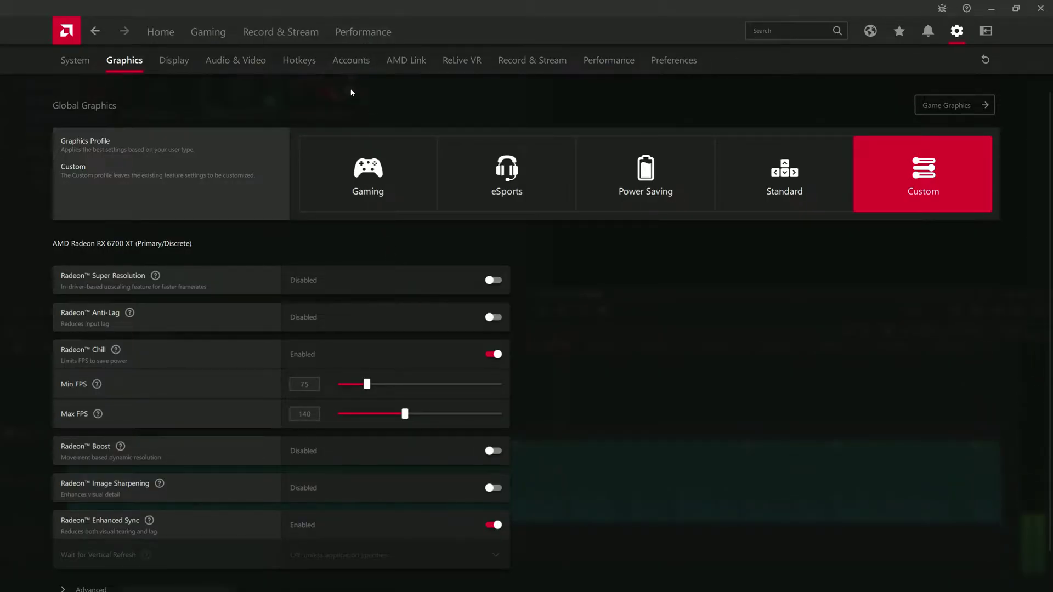
left_click(367, 33)
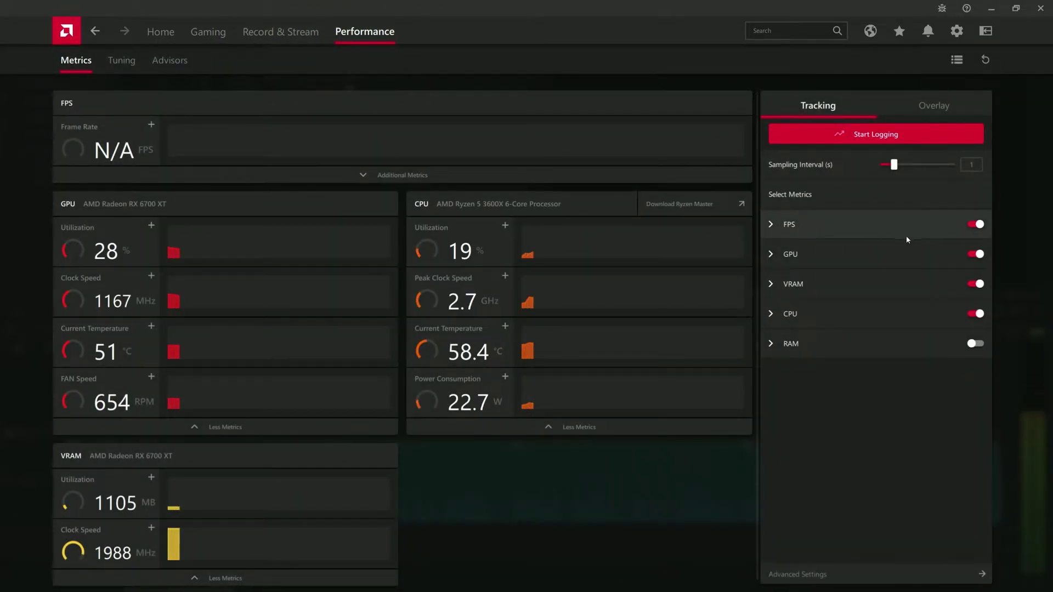
Step: Turn on the performance metrics overlay and set its size to 150%
left_click(923, 102)
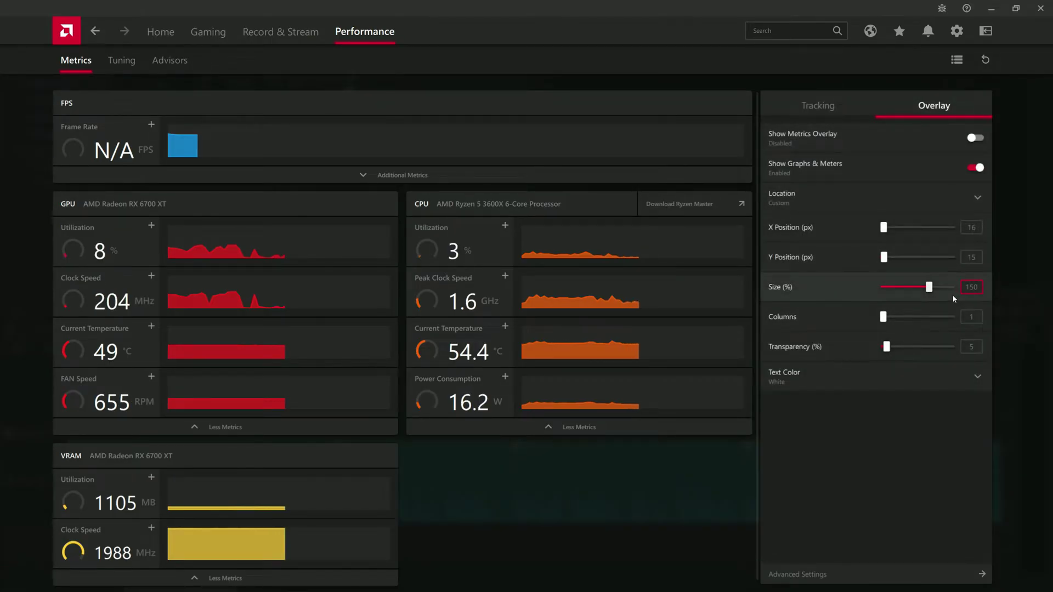
key("ctrl+shift+o")
left_click(161, 31)
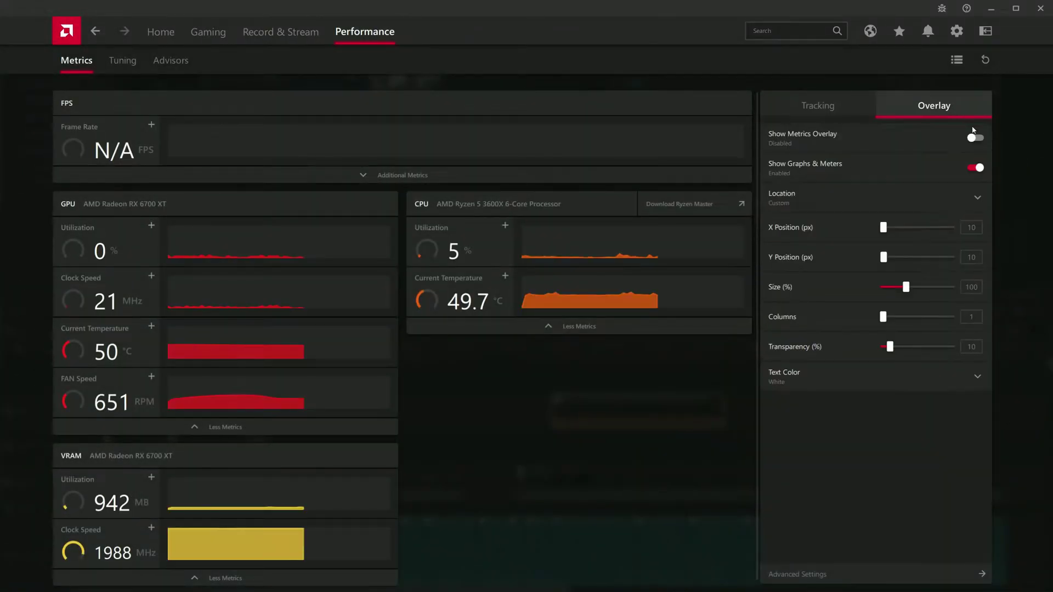
left_click(979, 139)
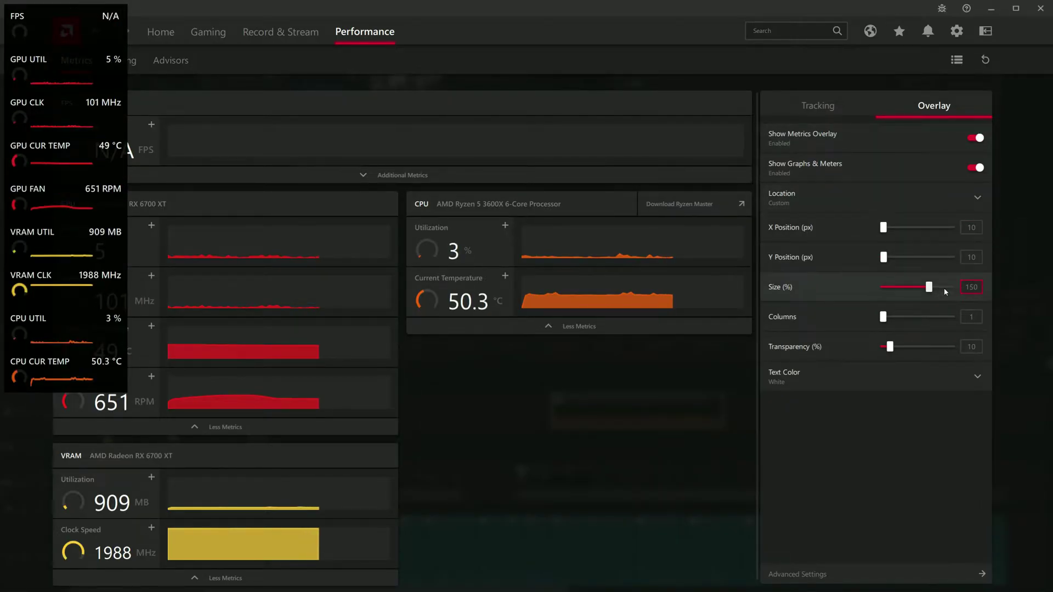
left_click(906, 290)
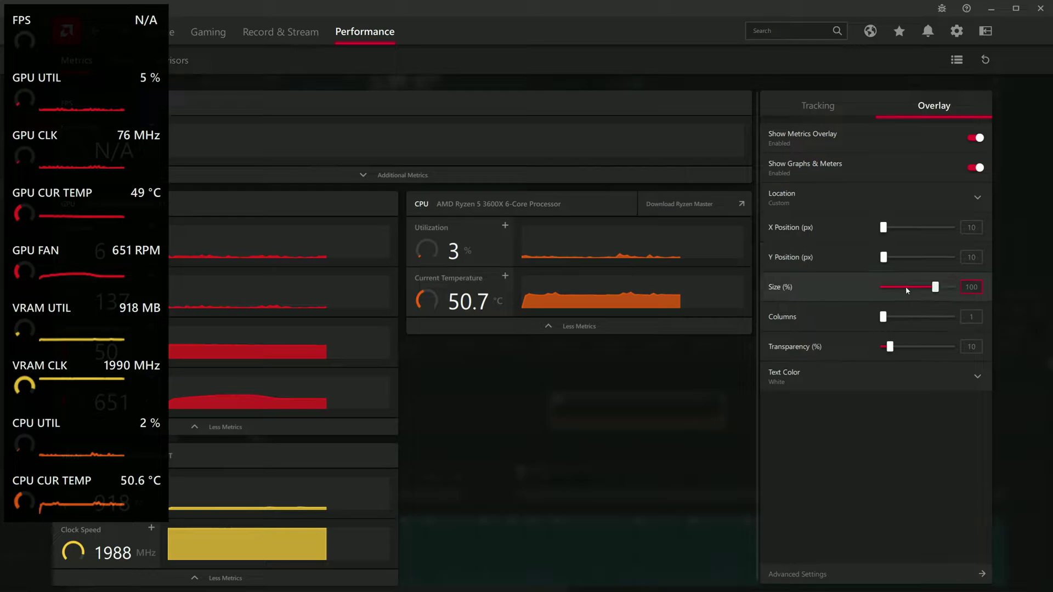
left_click(906, 287)
left_click(977, 138)
left_click(978, 138)
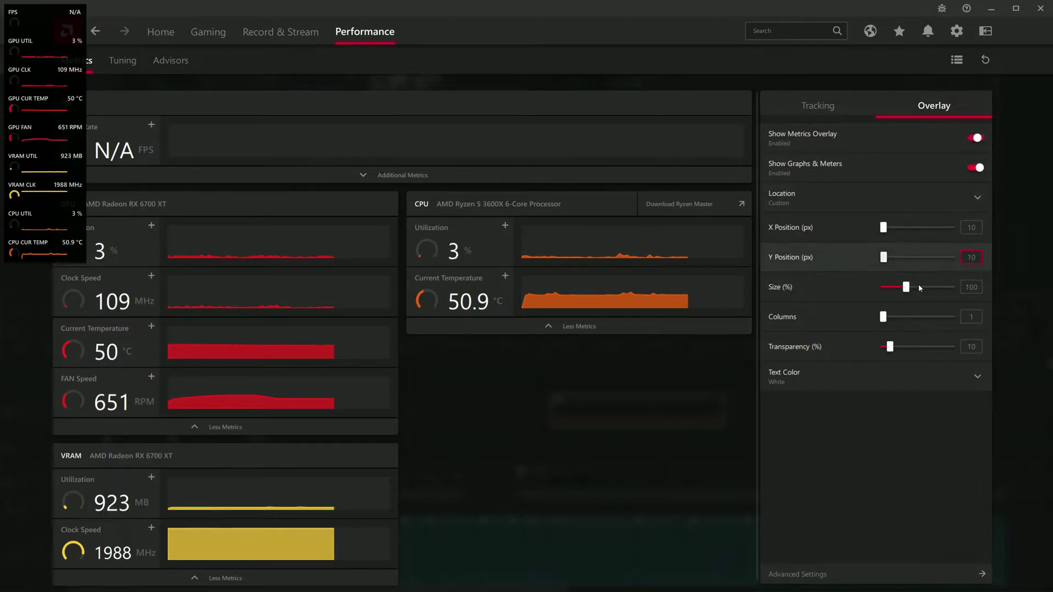
left_click(929, 287)
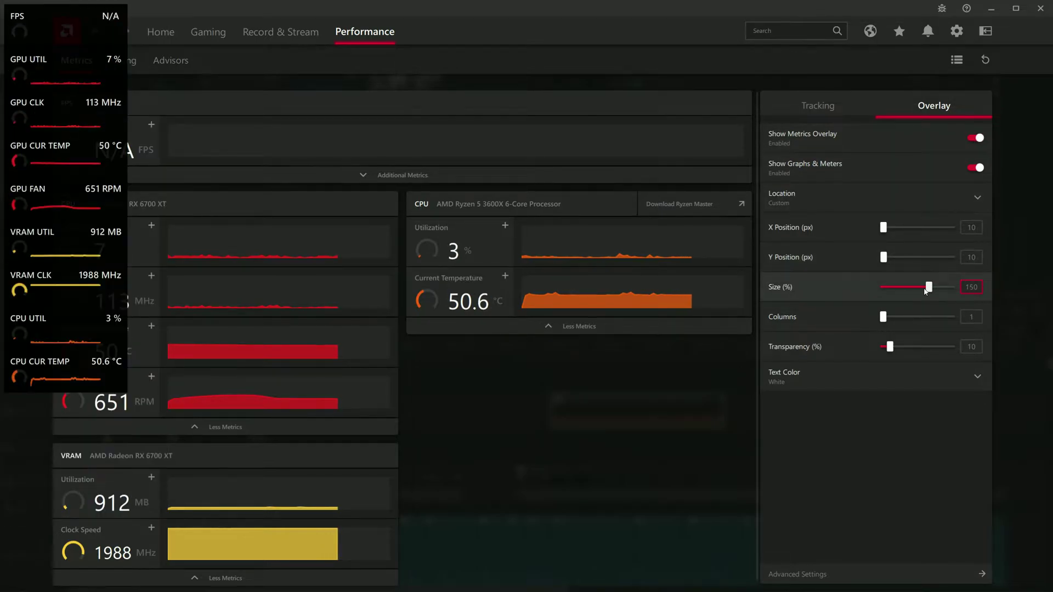
Step: Position the metrics overlay at X 74 and Y 240
left_click(888, 227)
left_click_drag(908, 228, 895, 258)
left_click(897, 228)
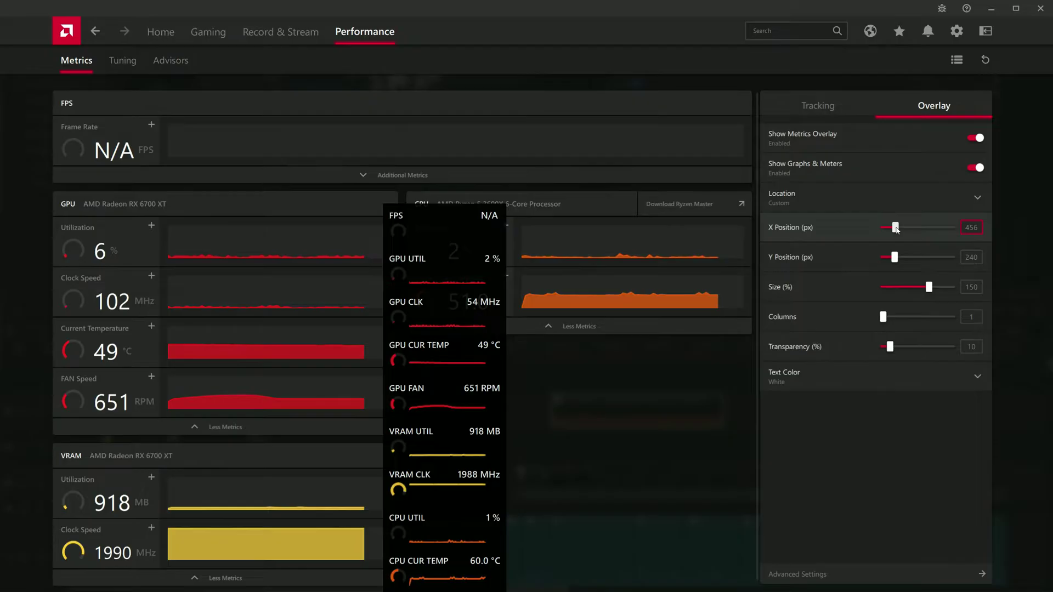
left_click_drag(897, 228, 884, 229)
left_click(976, 139)
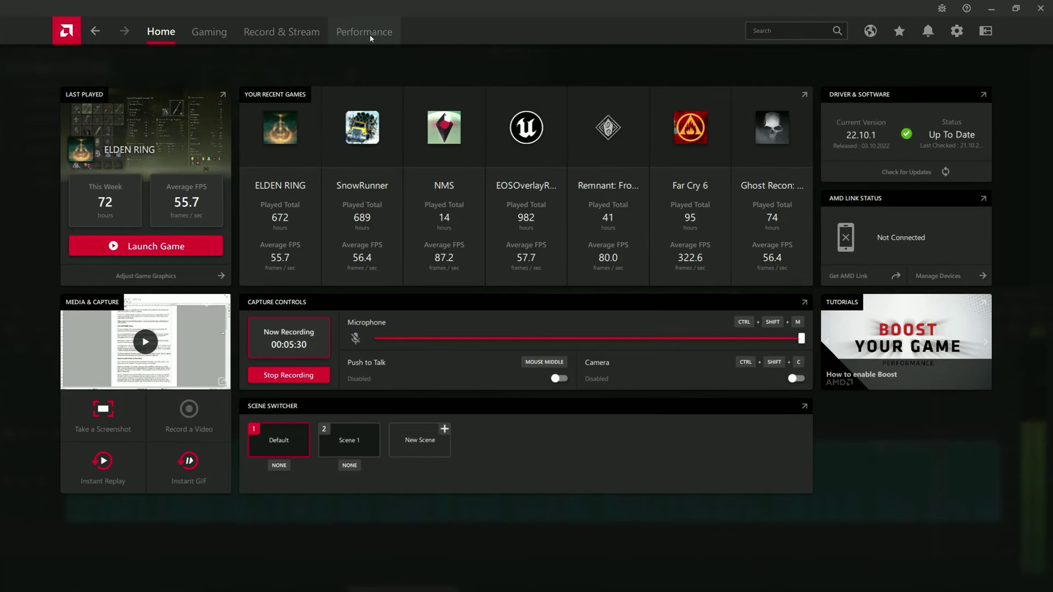
Step: Go to the Performance section from the top navigation bar
left_click(369, 32)
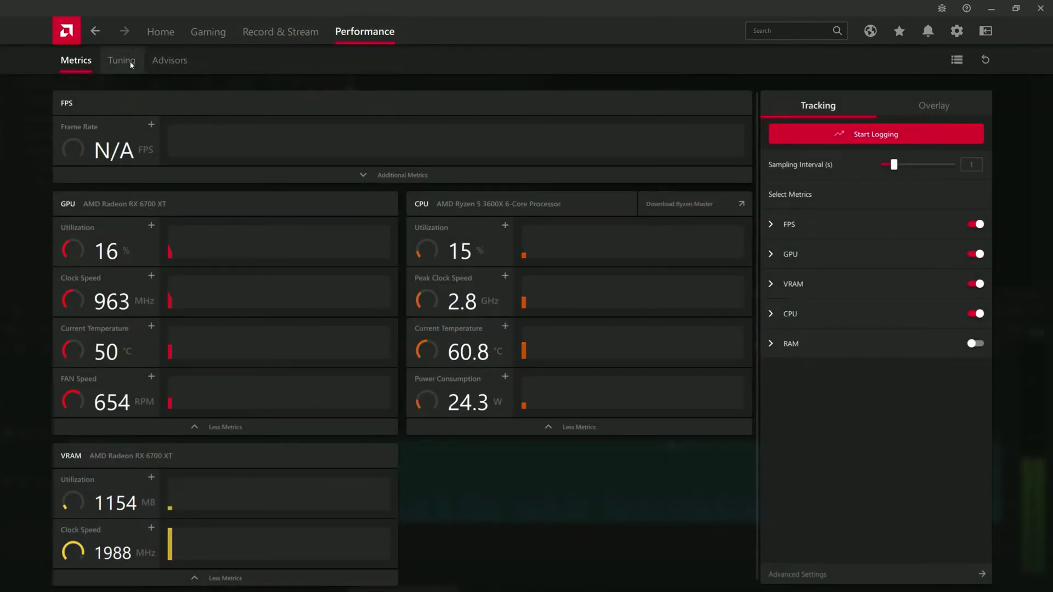
Step: Open the GPU Tuning page and bring up the load tuning profile dialog
left_click(129, 62)
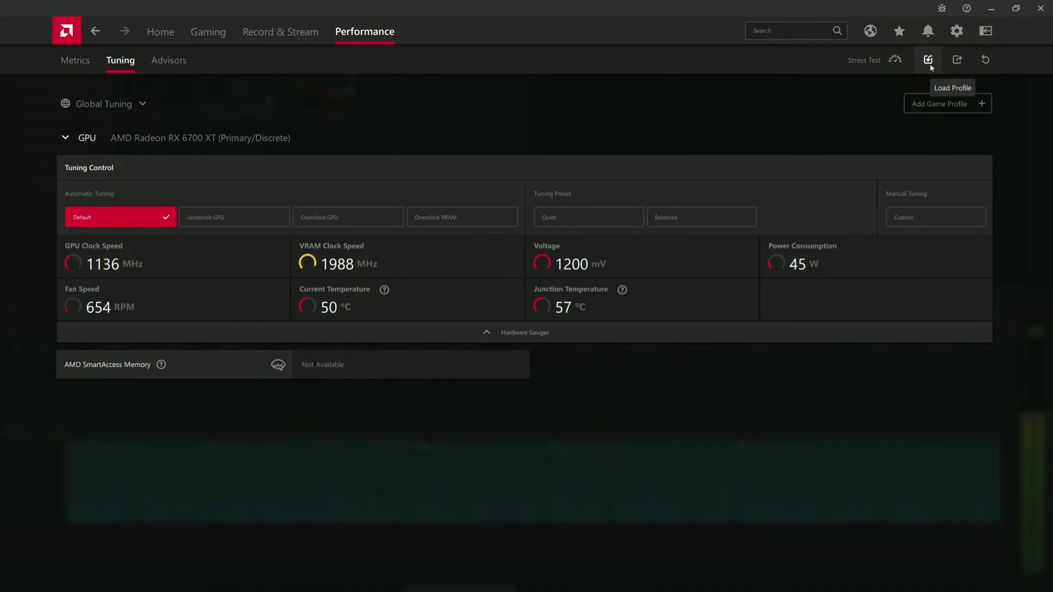
left_click(930, 62)
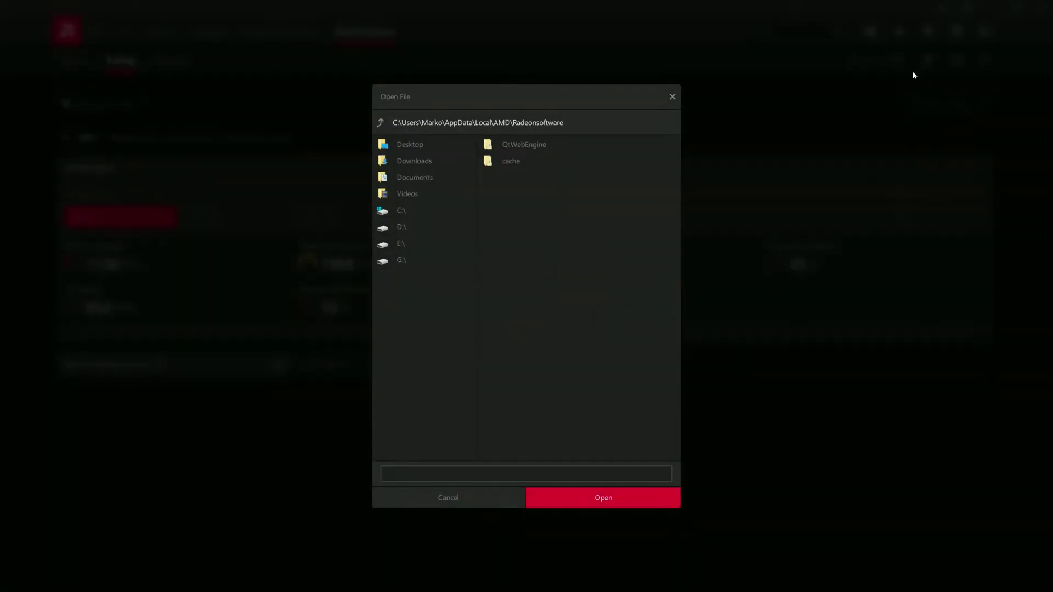
Step: Browse the load-profile dialog to the C: drive's AMD folder, then close it without loading
left_click(405, 212)
double_click(514, 144)
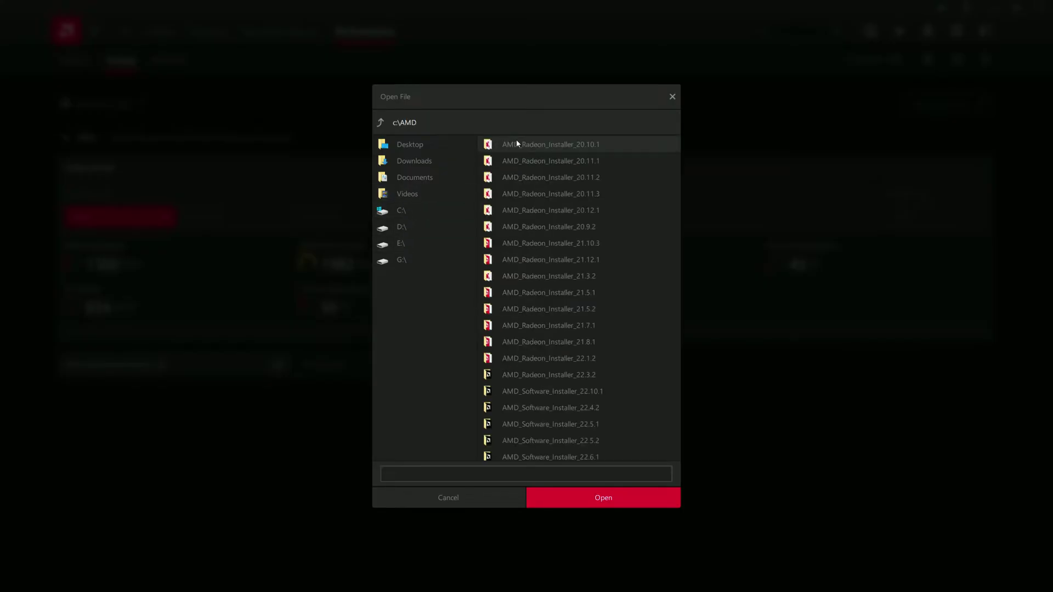
scroll(552, 353, "down", 6)
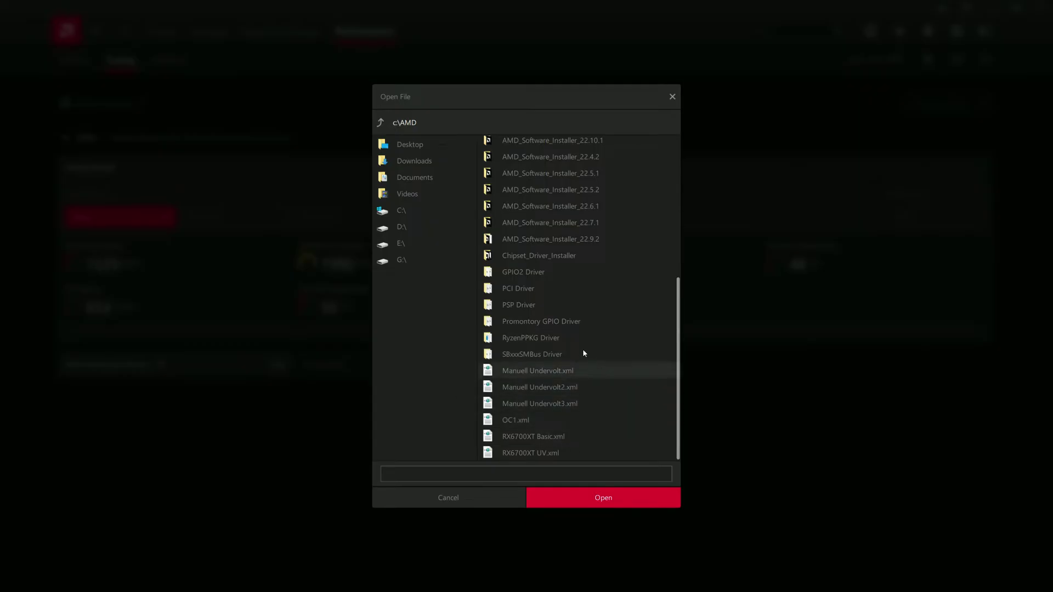
left_click(673, 97)
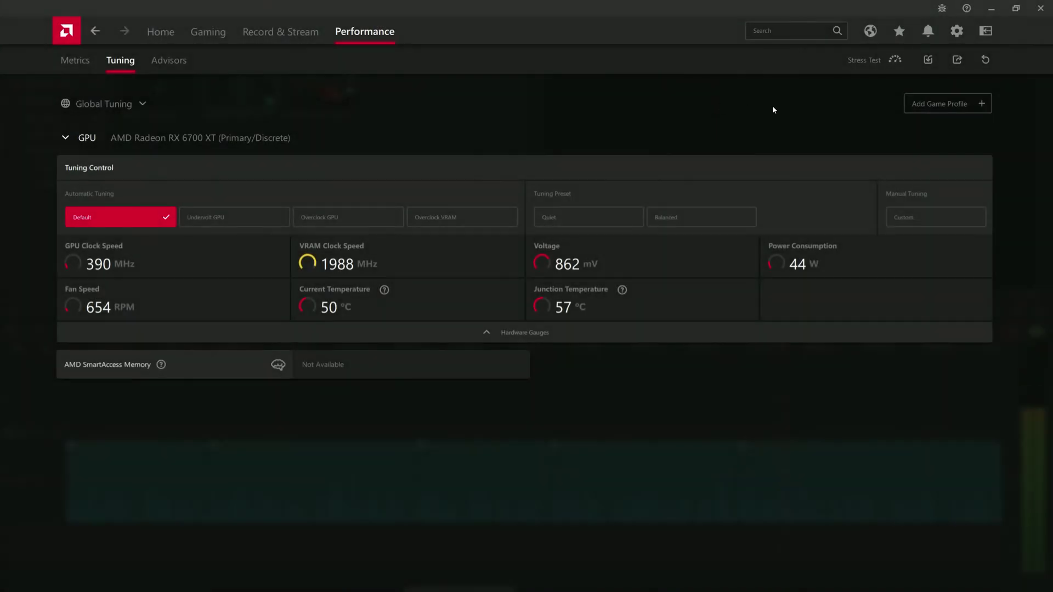
Step: Browse the save-profile dialog to the AMD folder, close it unsaved, and choose Custom manual tuning
left_click(953, 65)
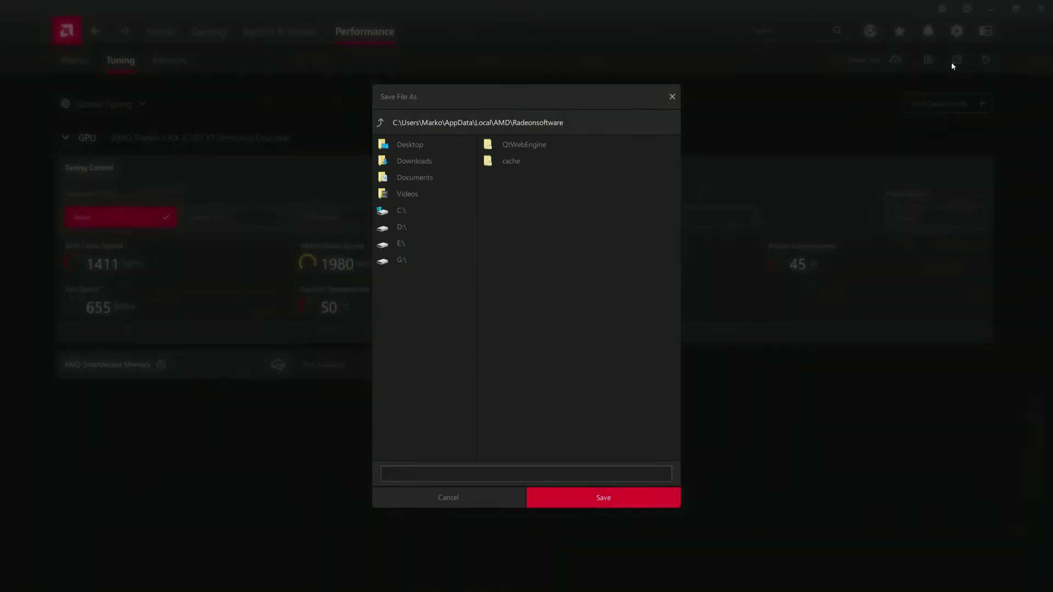
left_click(431, 212)
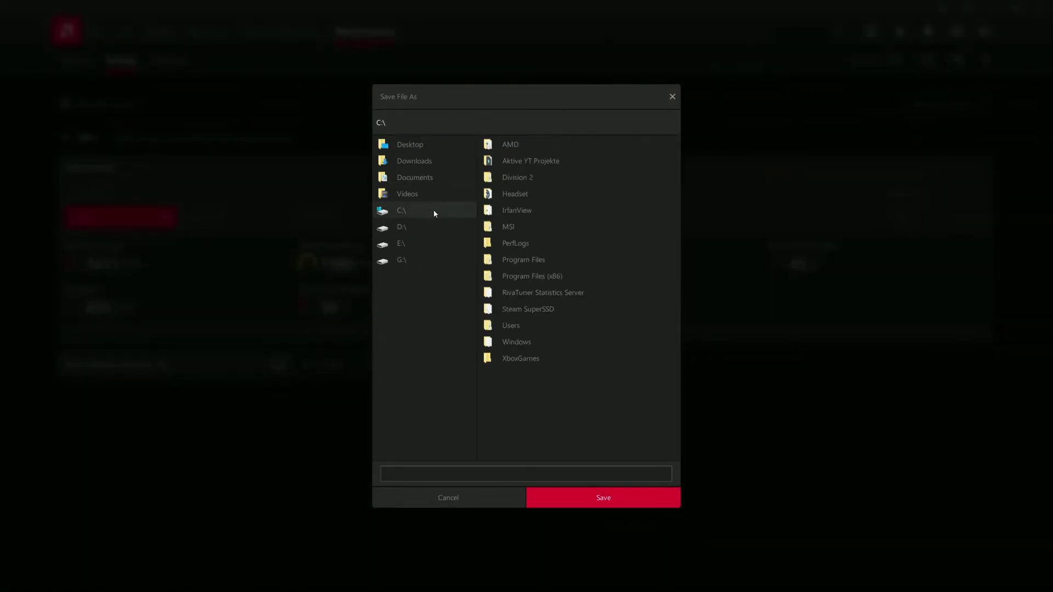
left_click(522, 146)
scroll(565, 357, "down", 5)
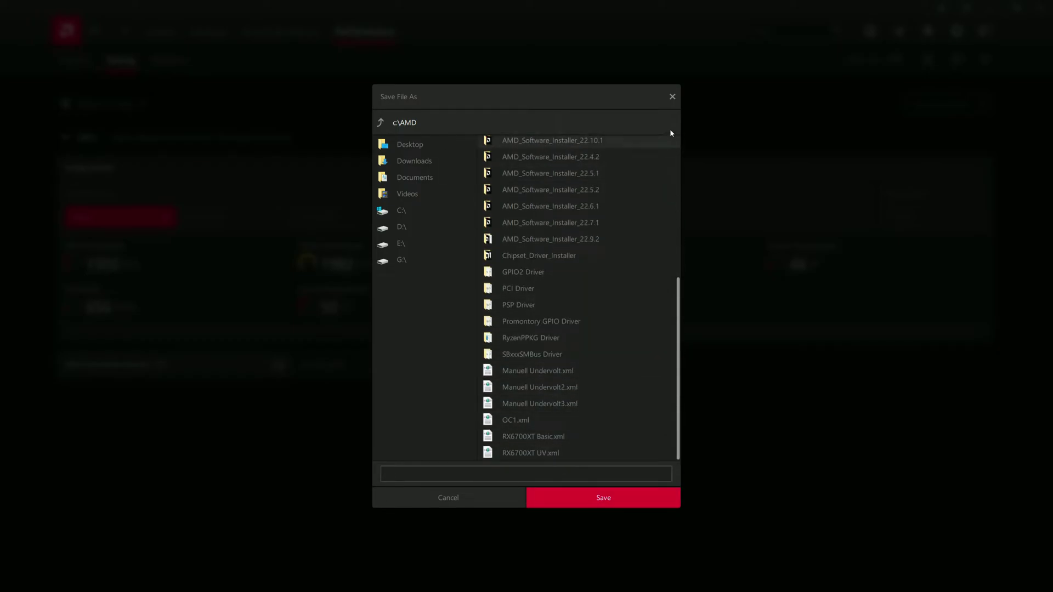
left_click(672, 97)
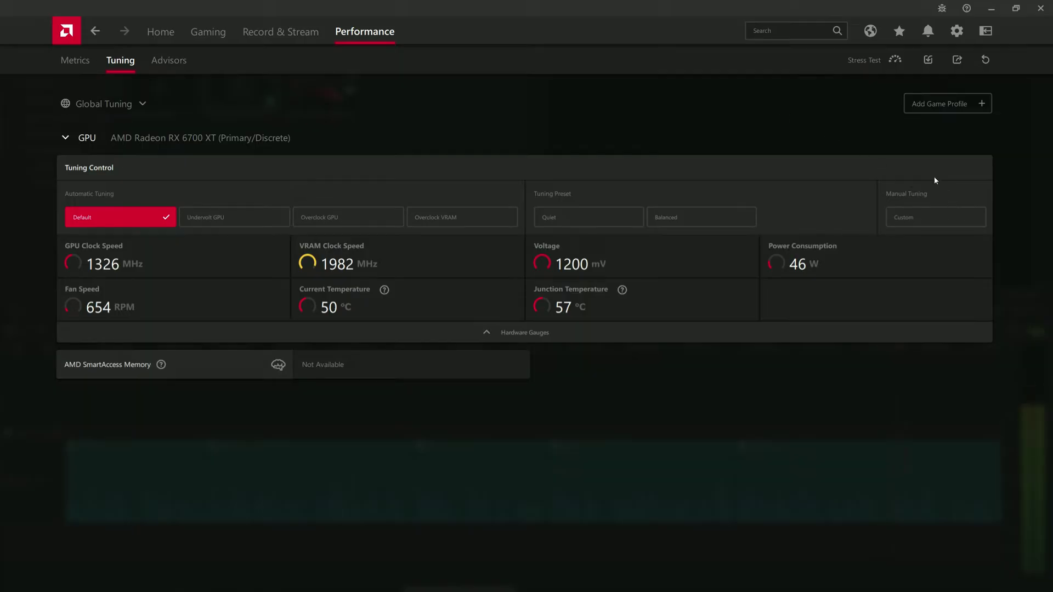
left_click(912, 219)
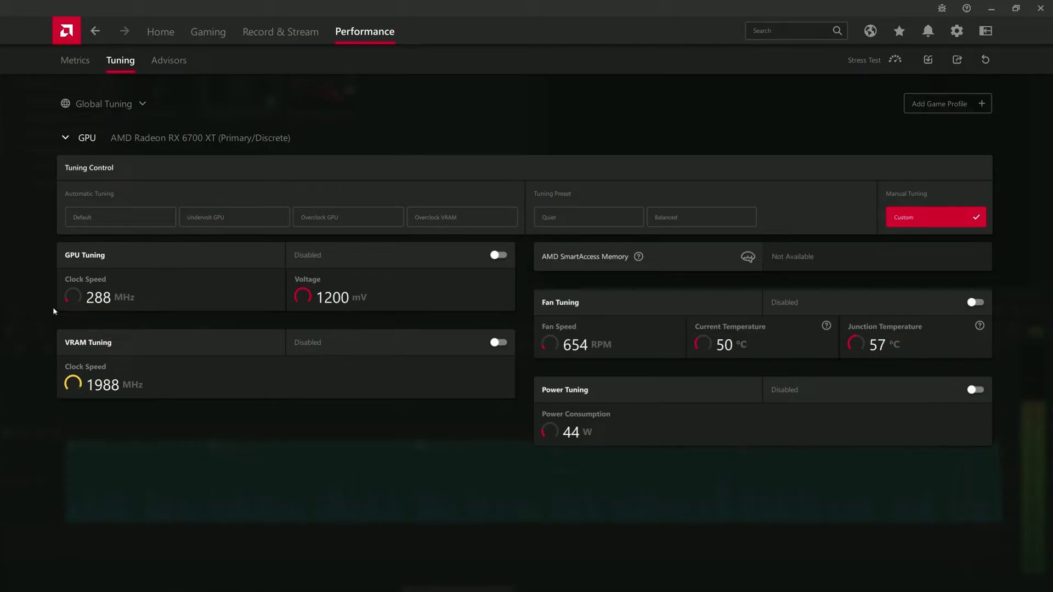
Step: Enable GPU Tuning and Advanced Control to show Min 500 MHz, Max 2559 MHz and 1200 mV
left_click(499, 254)
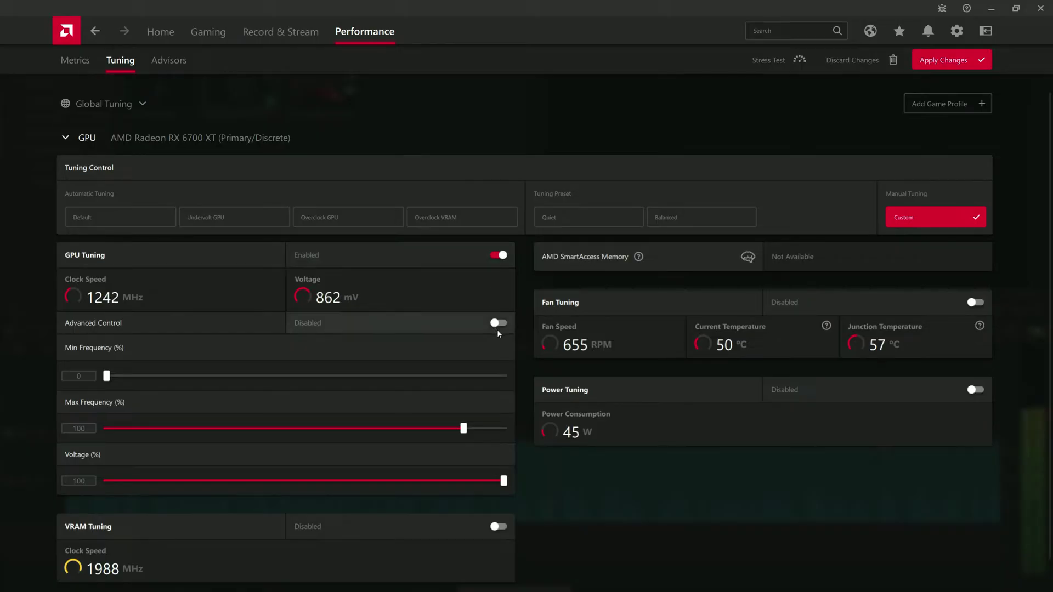
left_click(505, 328)
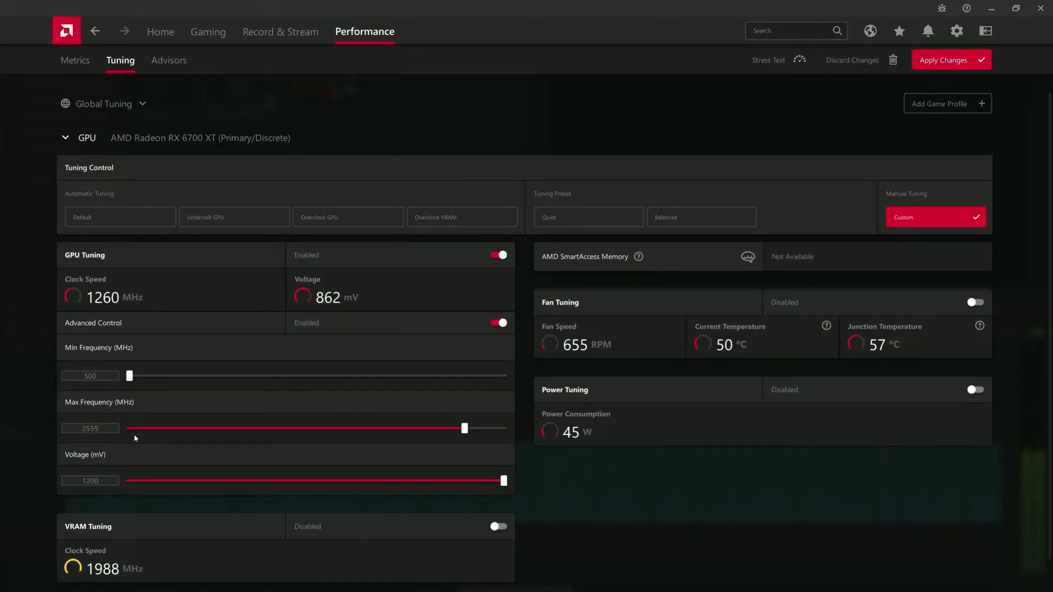
left_click(497, 324)
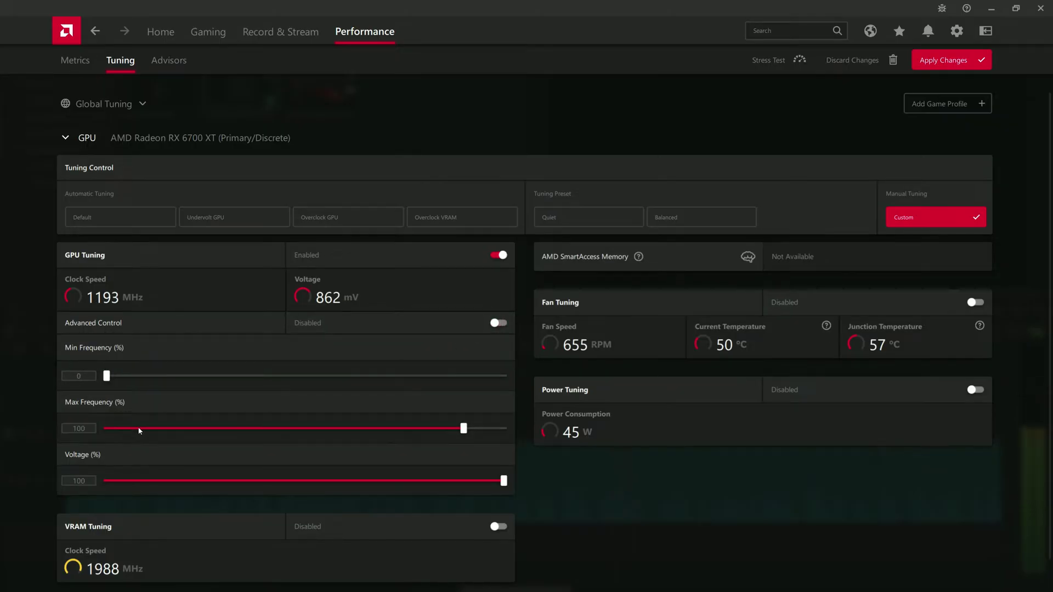
left_click(500, 325)
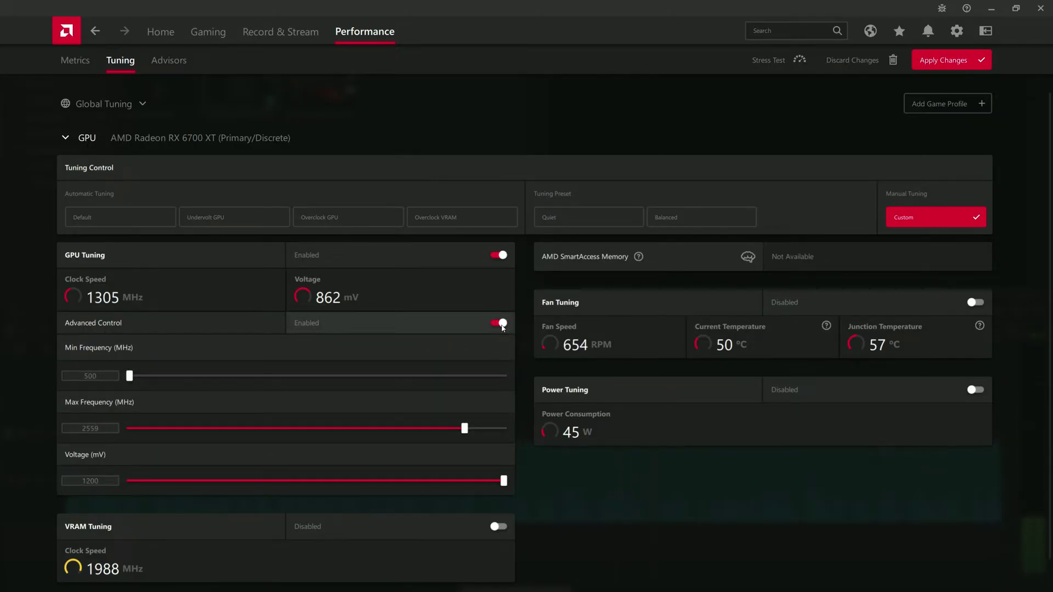
scroll(192, 409, "down", 1)
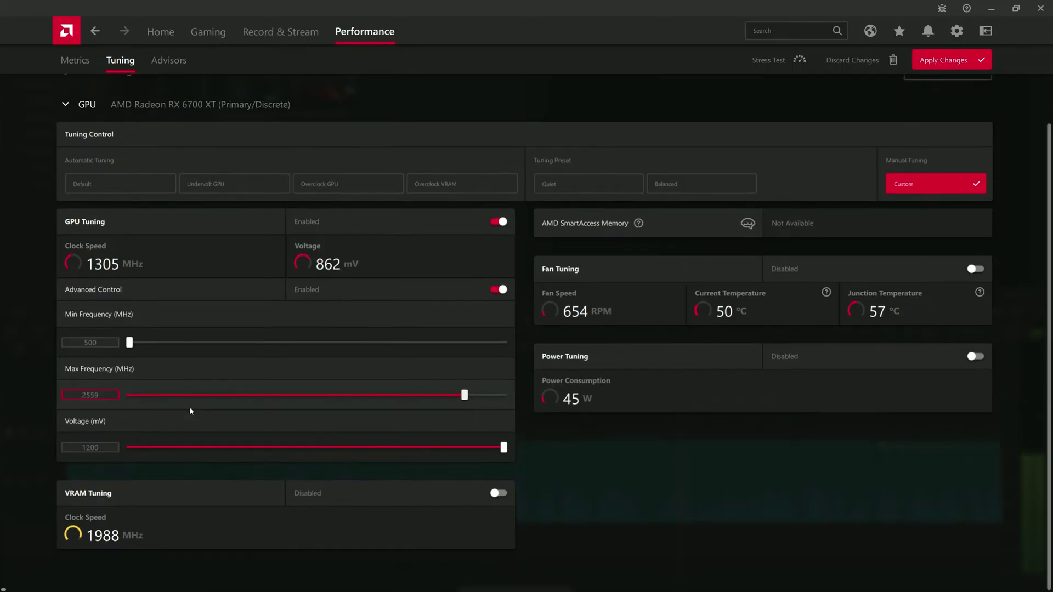
Step: Set GPU Max Frequency to 2598 MHz, leaving Min at 500 MHz and voltage at 1200 mV
mouse_move(465, 395)
left_mouse_down()
mouse_move(487, 399)
mouse_move(472, 403)
left_mouse_up()
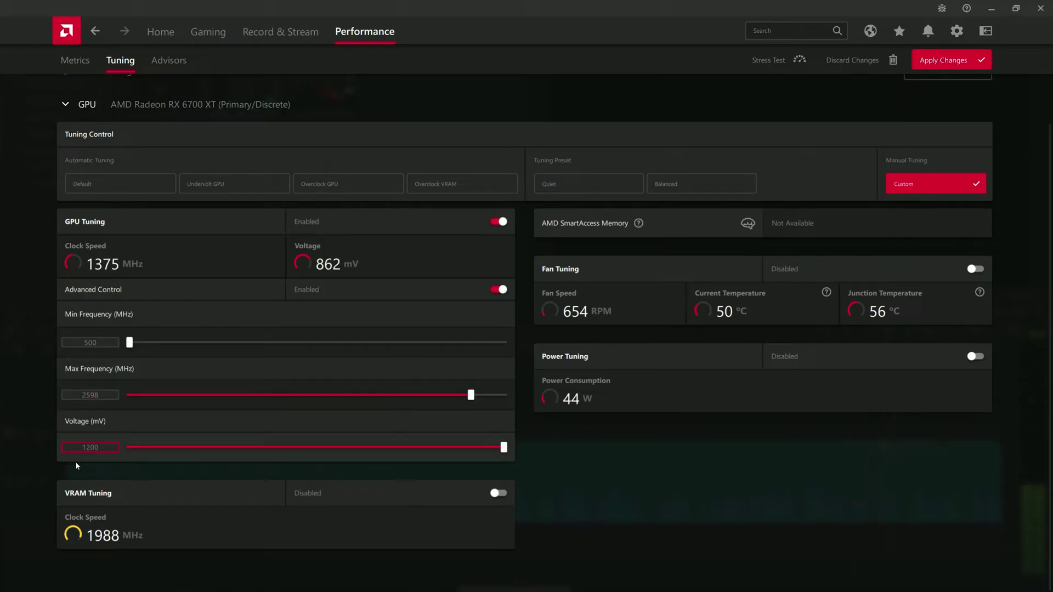
left_click(111, 446)
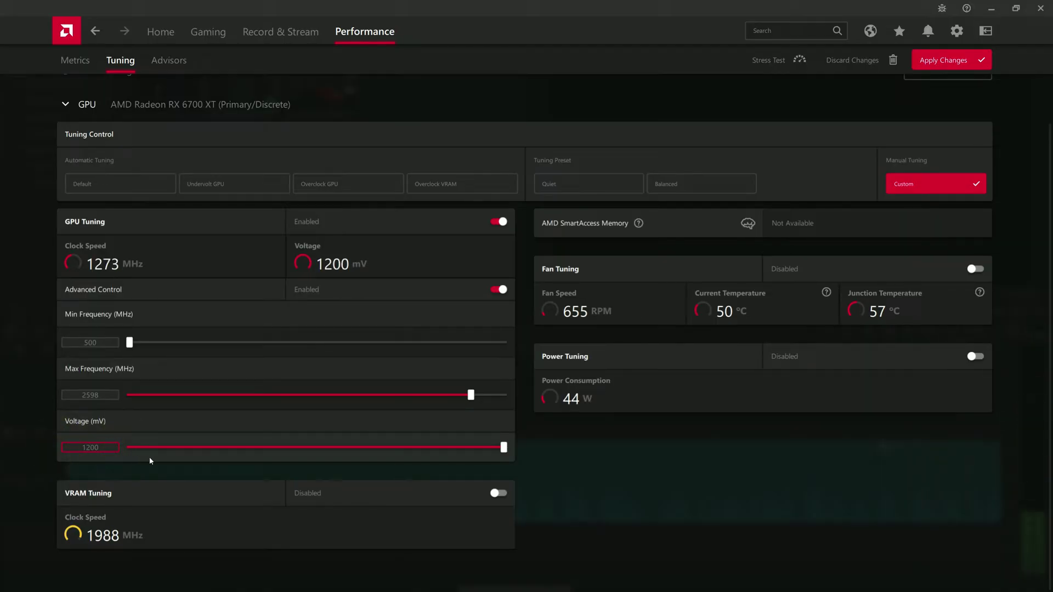
left_click_drag(503, 448, 444, 455)
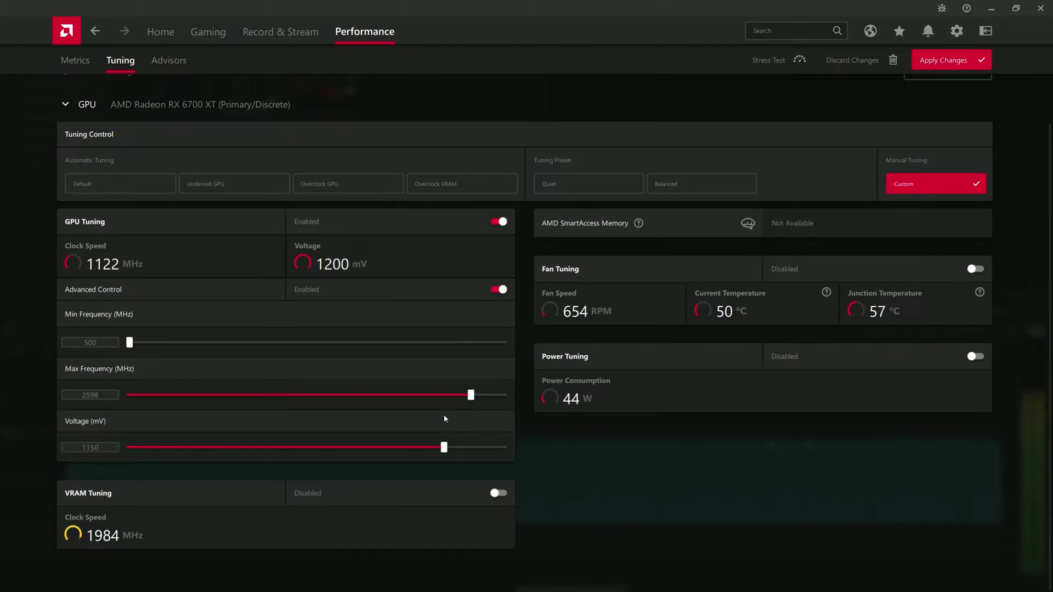
left_click_drag(445, 449, 413, 454)
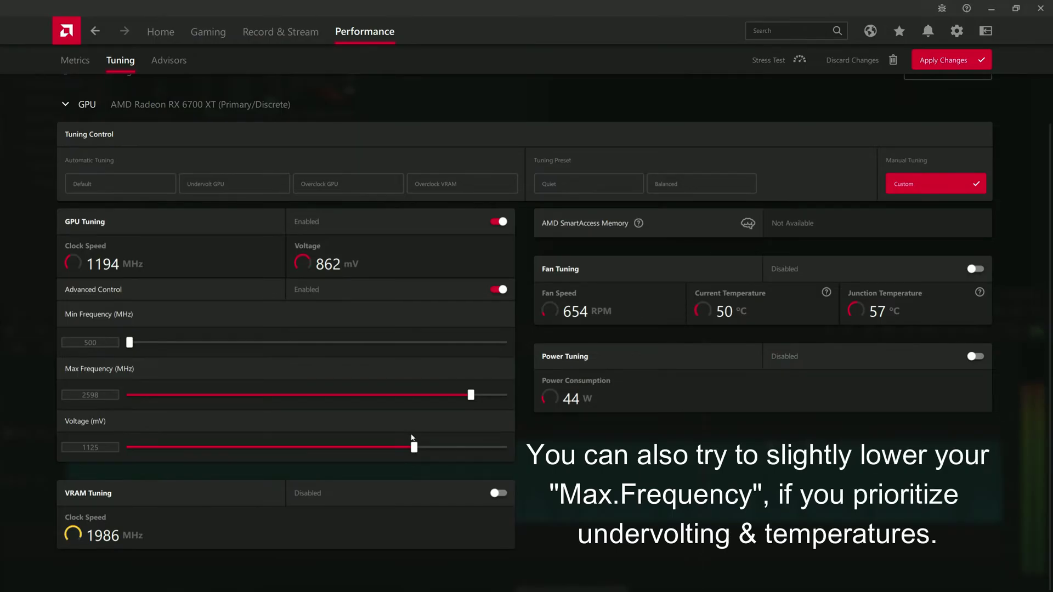
left_click_drag(414, 453, 382, 454)
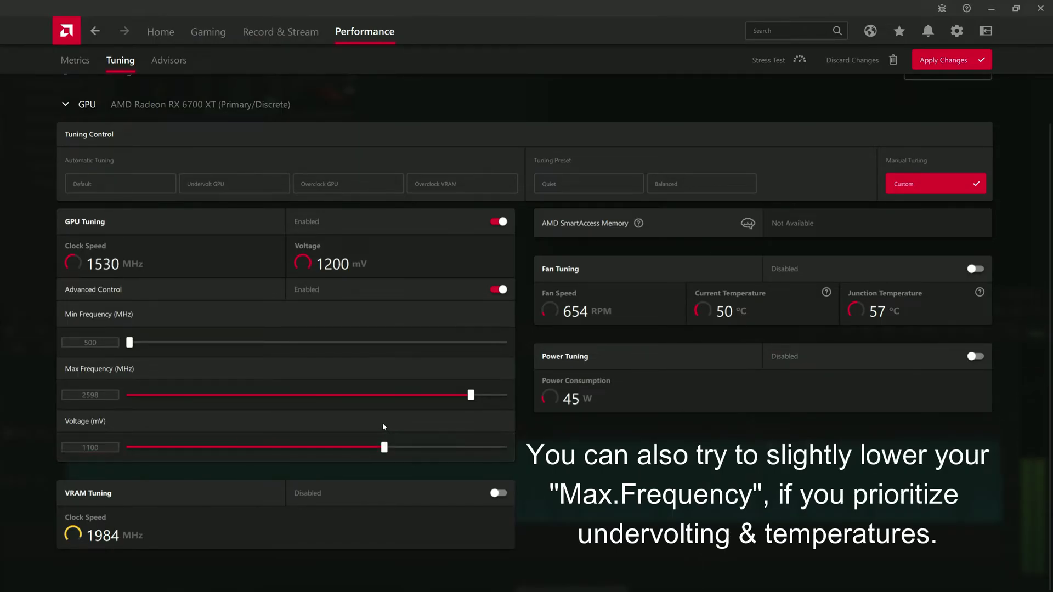
left_click(386, 447)
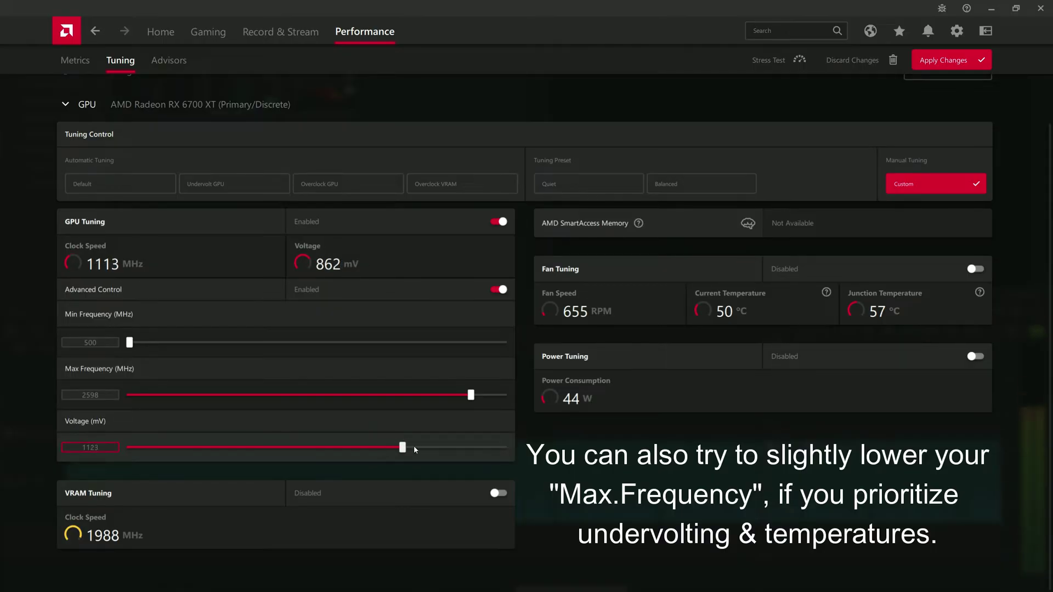
left_click_drag(415, 449, 509, 451)
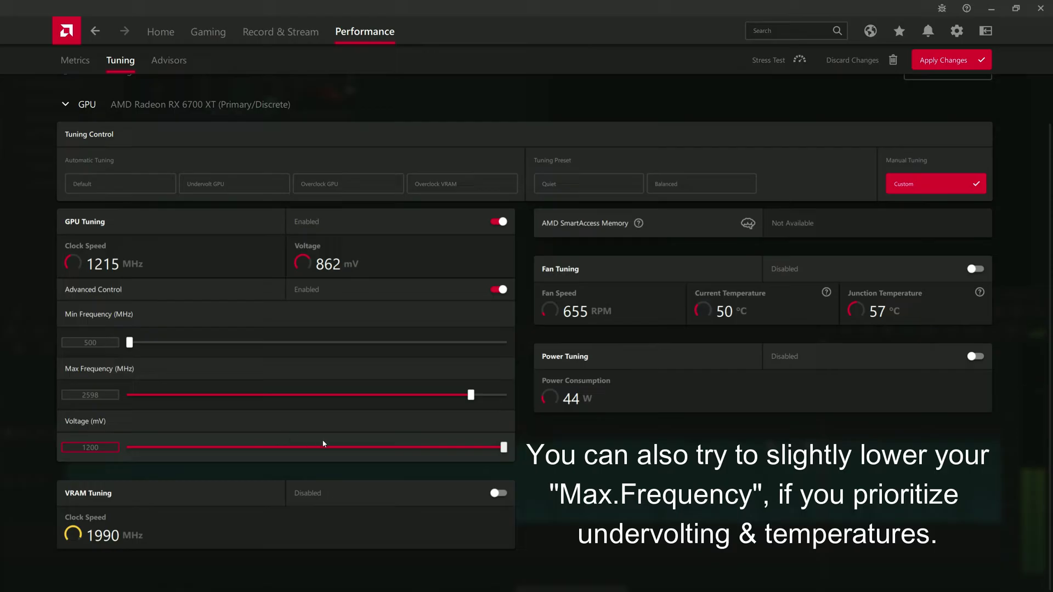
left_click_drag(503, 448, 385, 456)
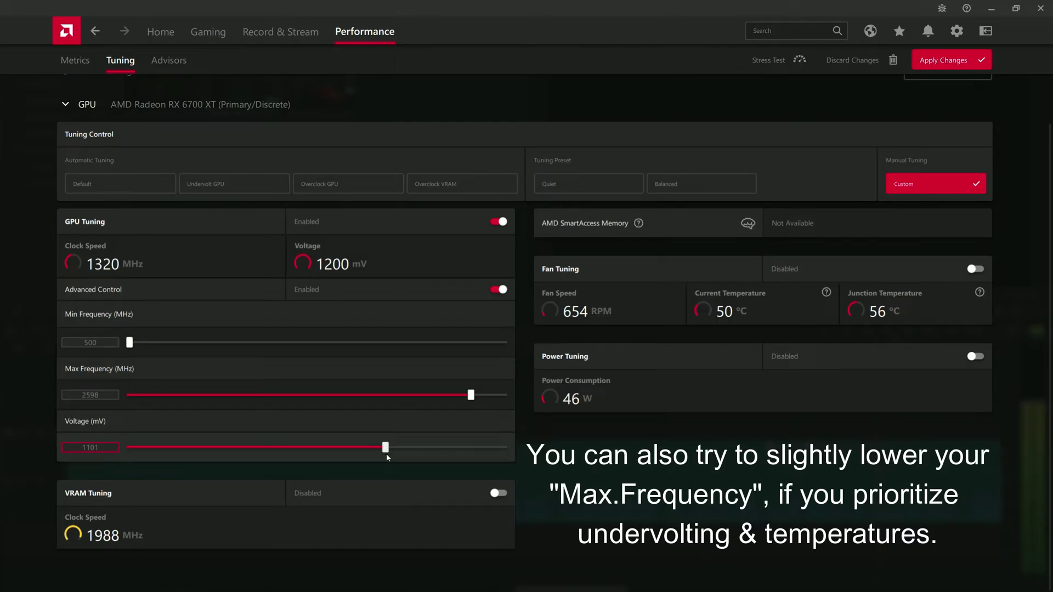
left_click_drag(386, 453, 525, 453)
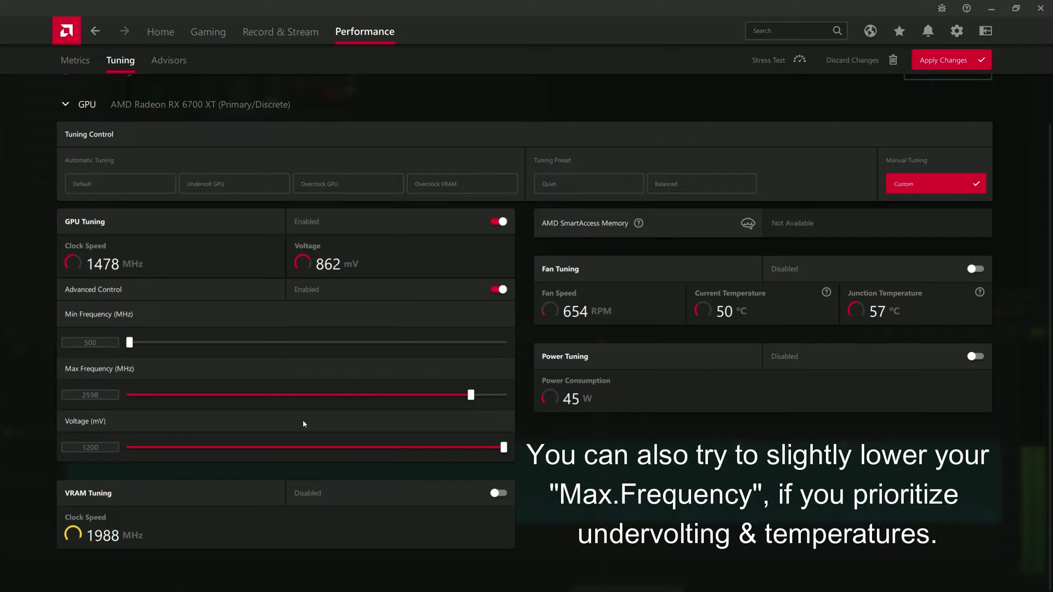
left_click_drag(507, 451, 470, 457)
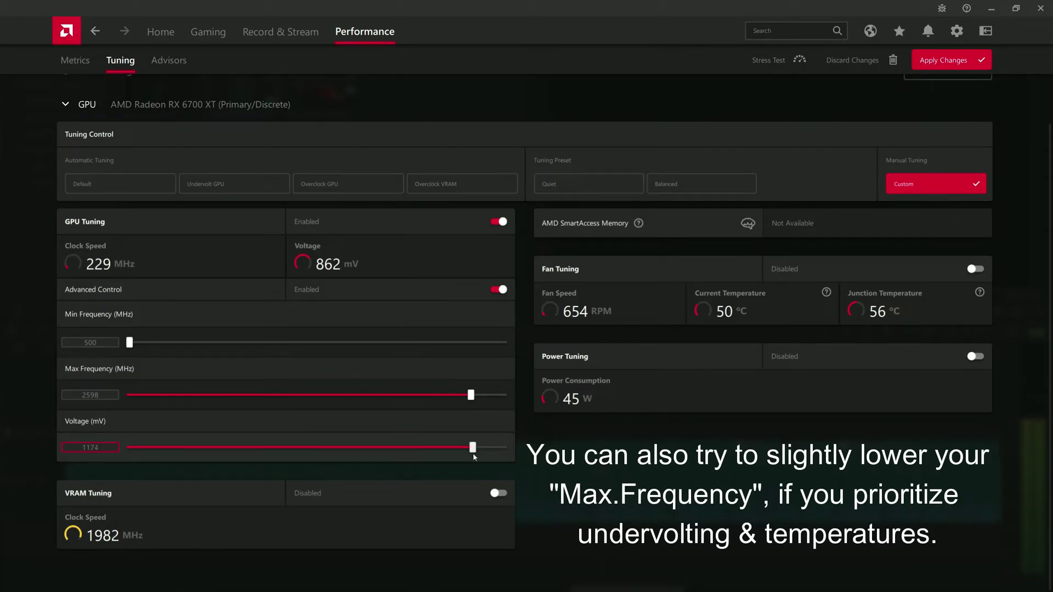
left_click(474, 449)
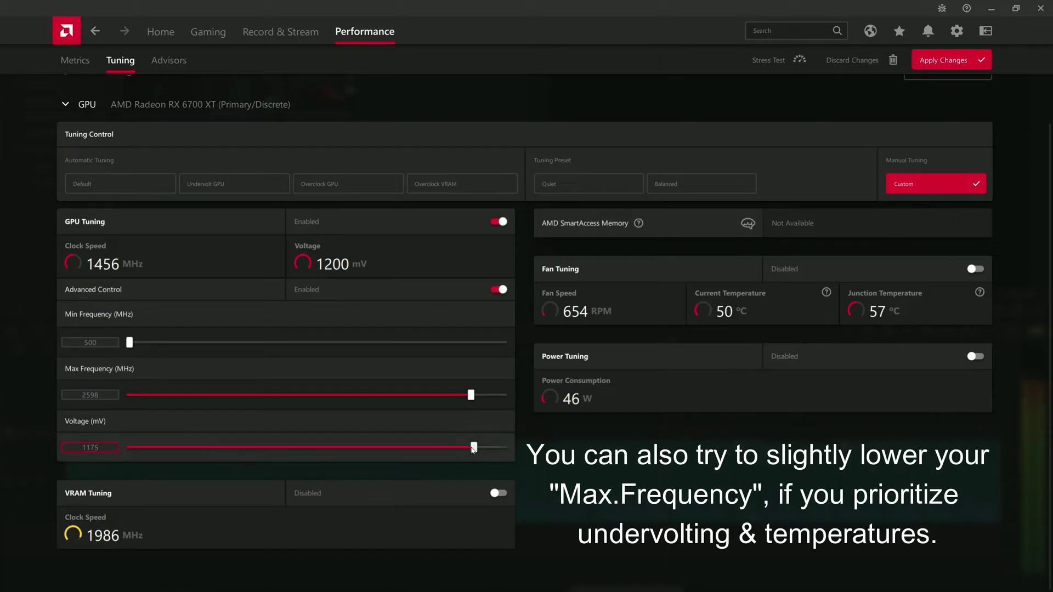
left_click_drag(469, 452, 444, 454)
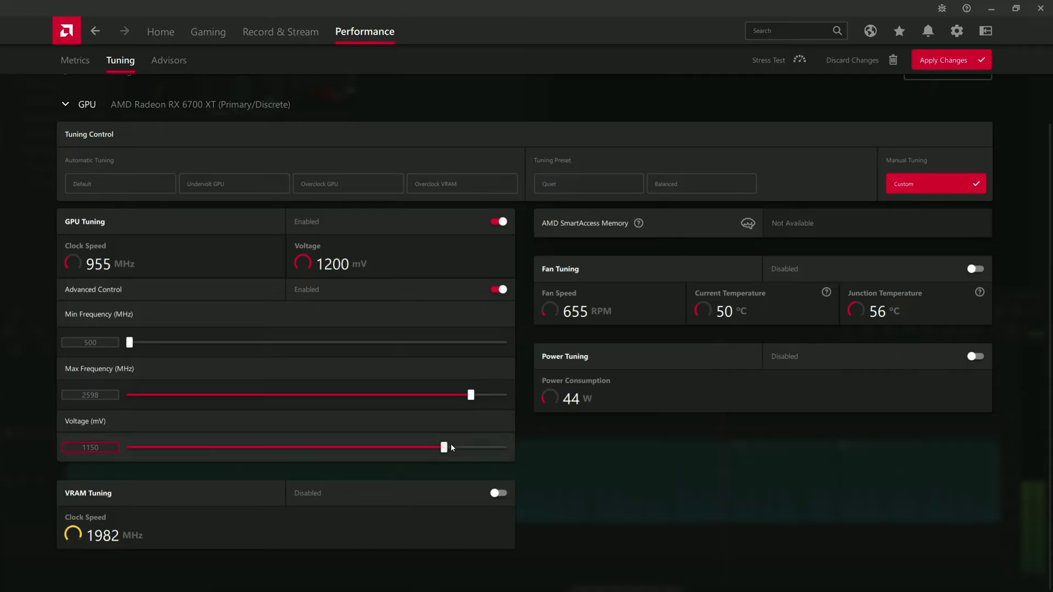
left_click_drag(445, 448, 503, 448)
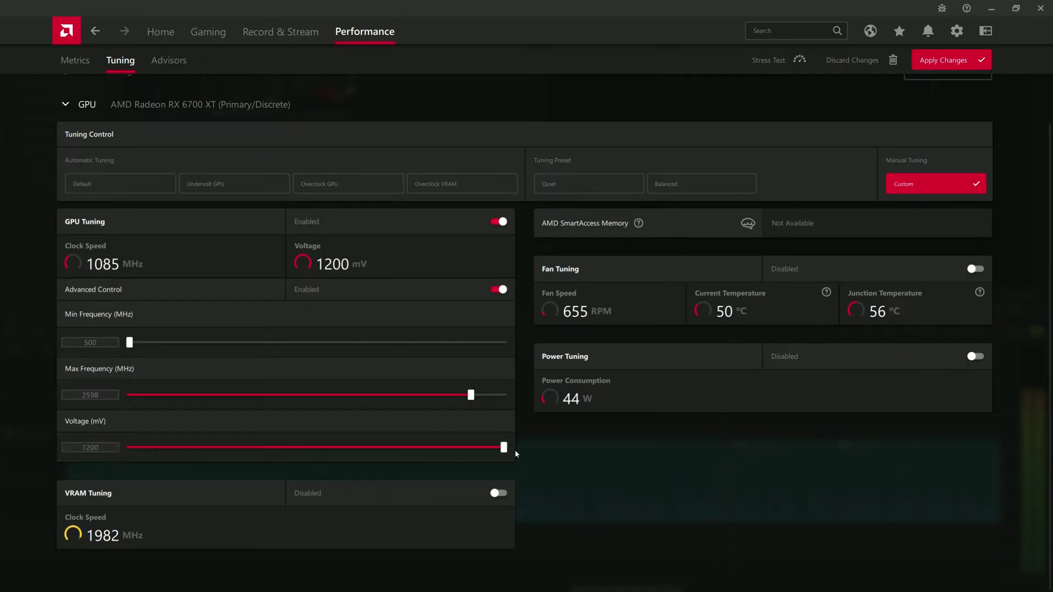
left_click(504, 495)
Step: Enable VRAM advanced control and test Max Frequency up to 2150 MHz before settling at 2000 MHz
scroll(456, 481, "down", 2)
left_click(498, 486)
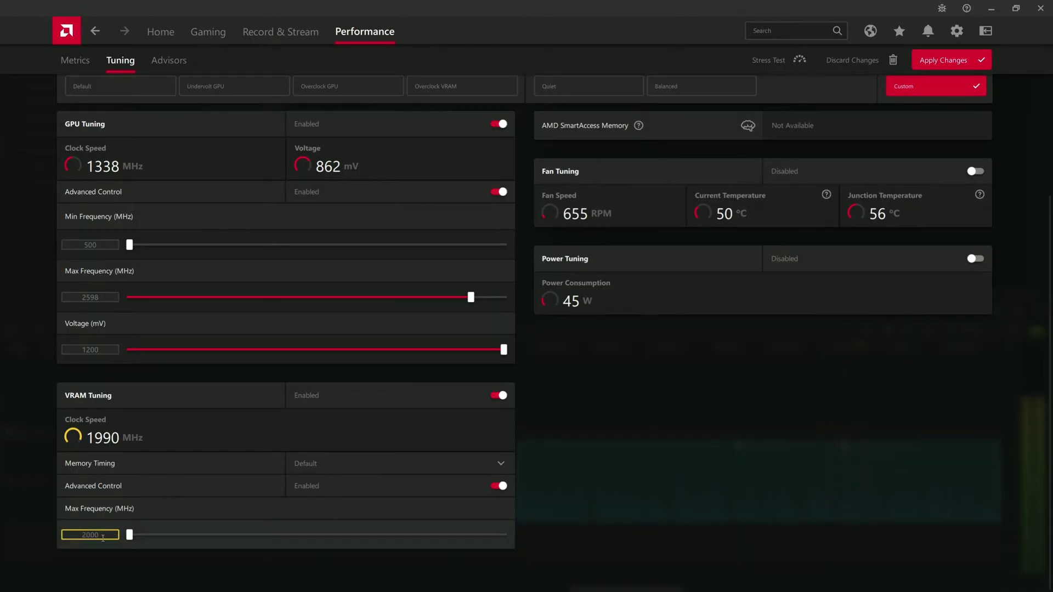
left_click_drag(129, 536, 245, 543)
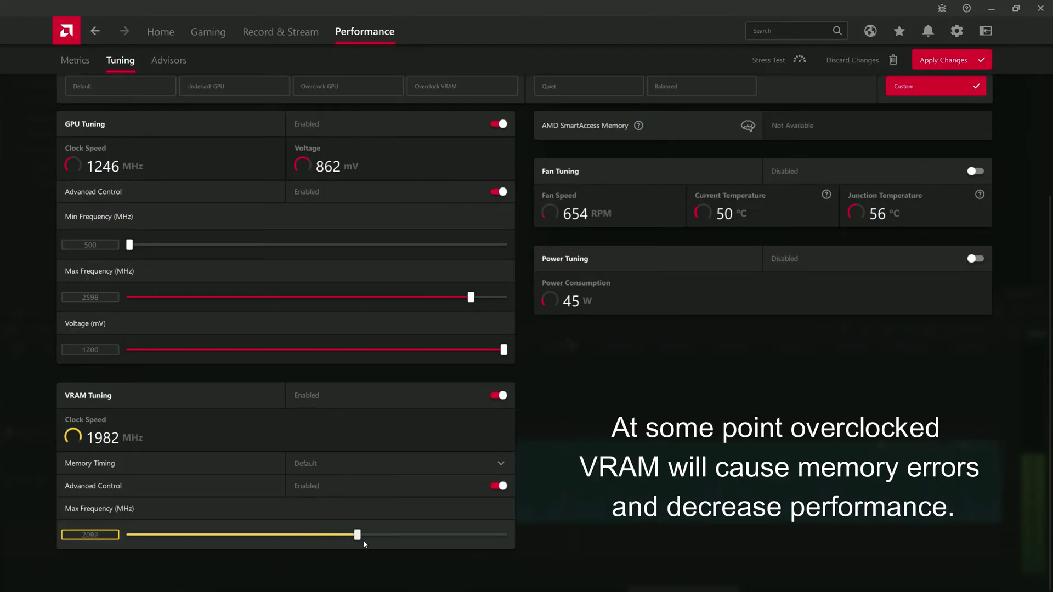
left_click_drag(371, 544, 383, 543)
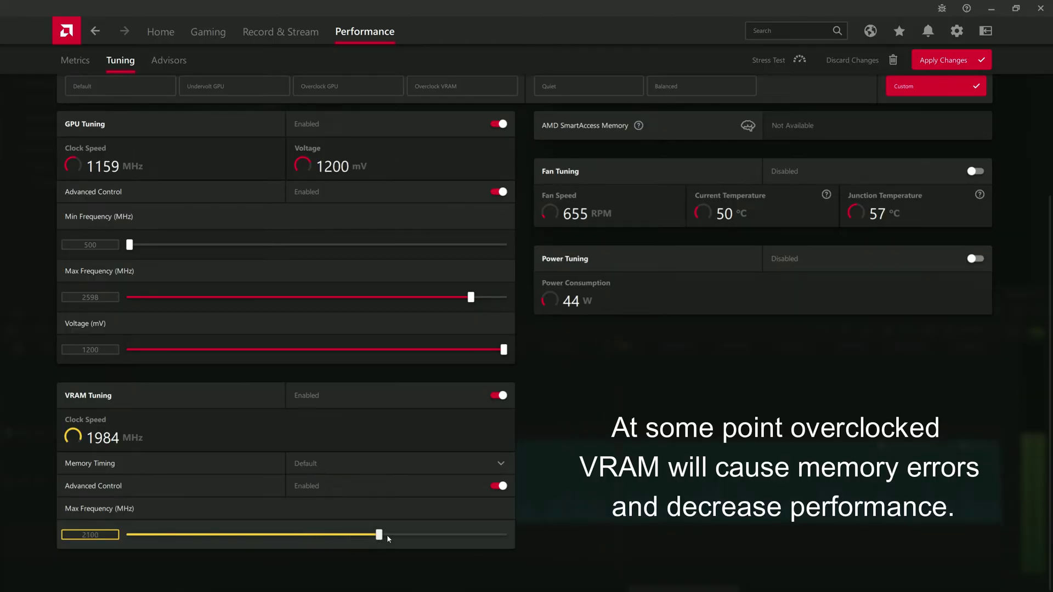
left_click_drag(383, 535, 542, 532)
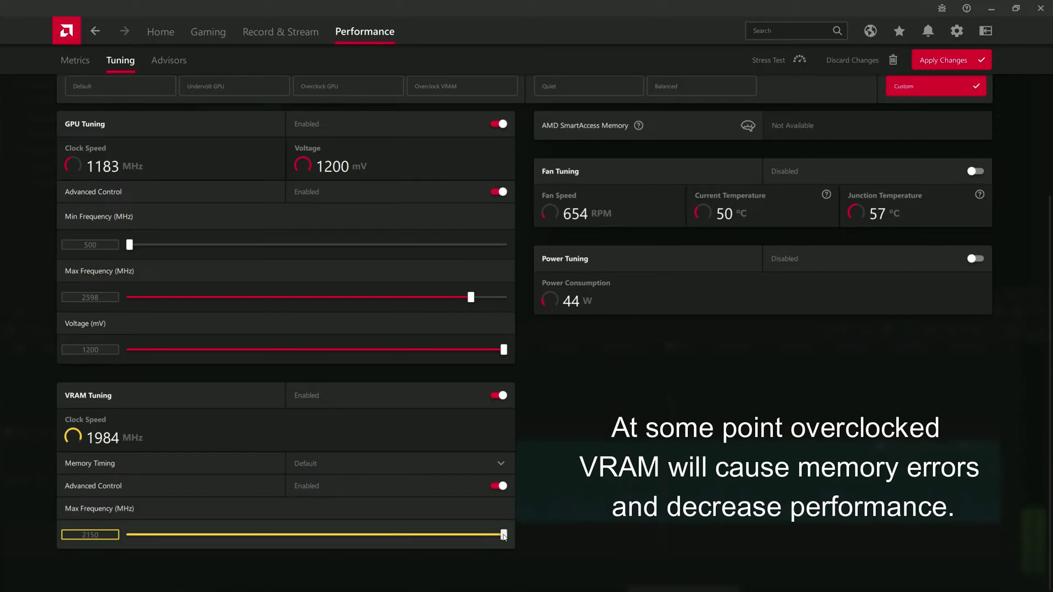
left_click_drag(433, 544, 130, 533)
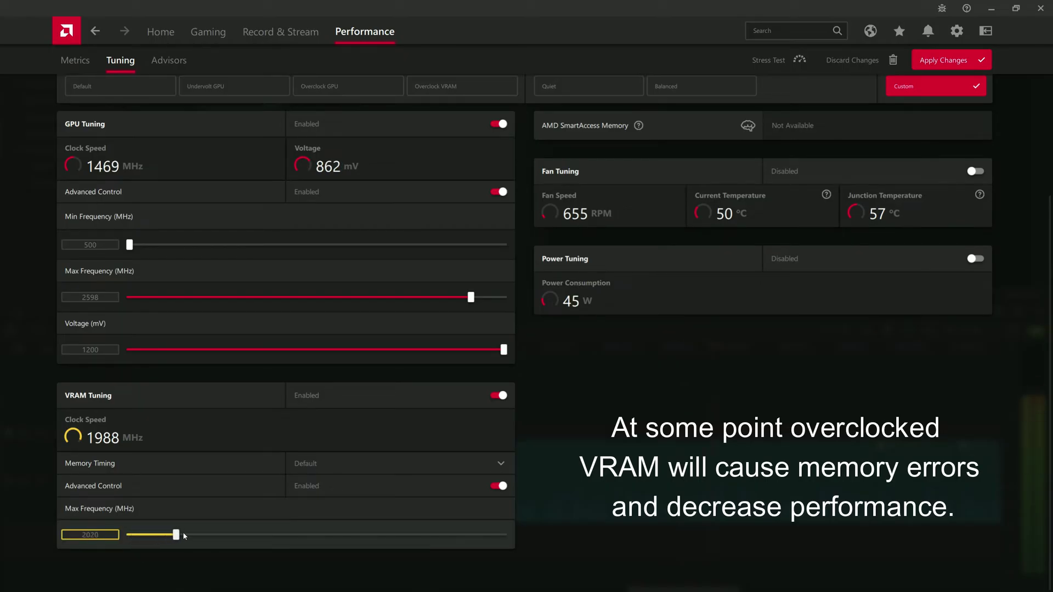
left_click_drag(196, 537, 192, 541)
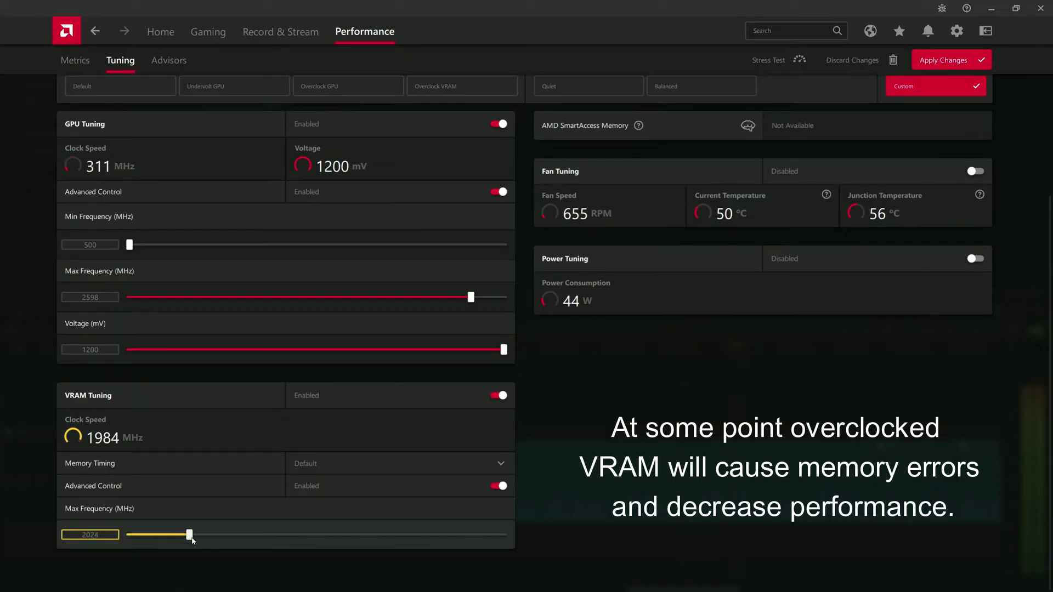
left_click_drag(231, 542, 107, 536)
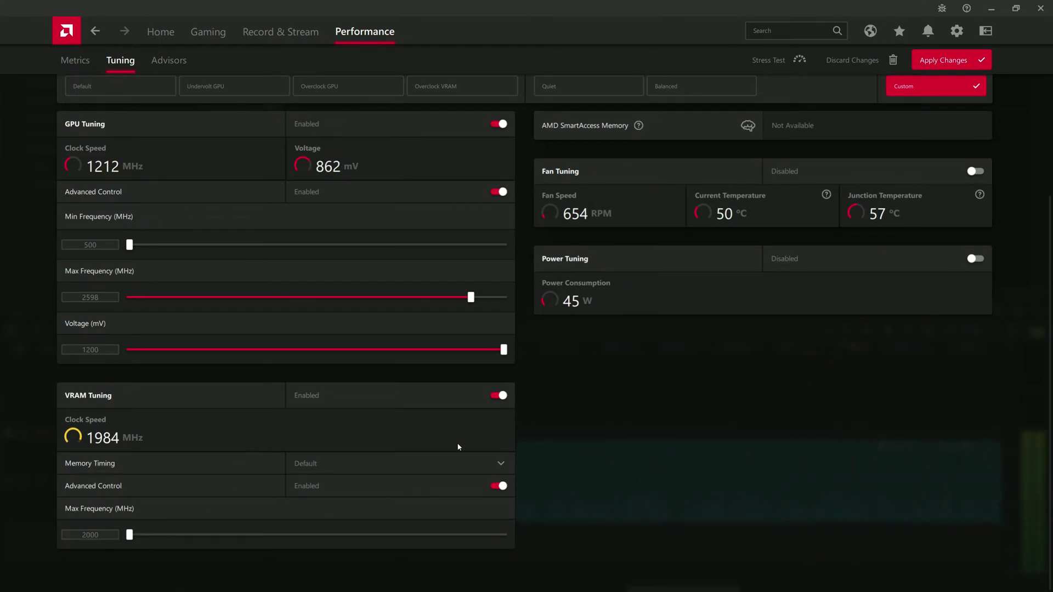
Step: Turn on Fan Tuning and its Advanced Control, then reshape the fan curve points
scroll(516, 453, "up", 2)
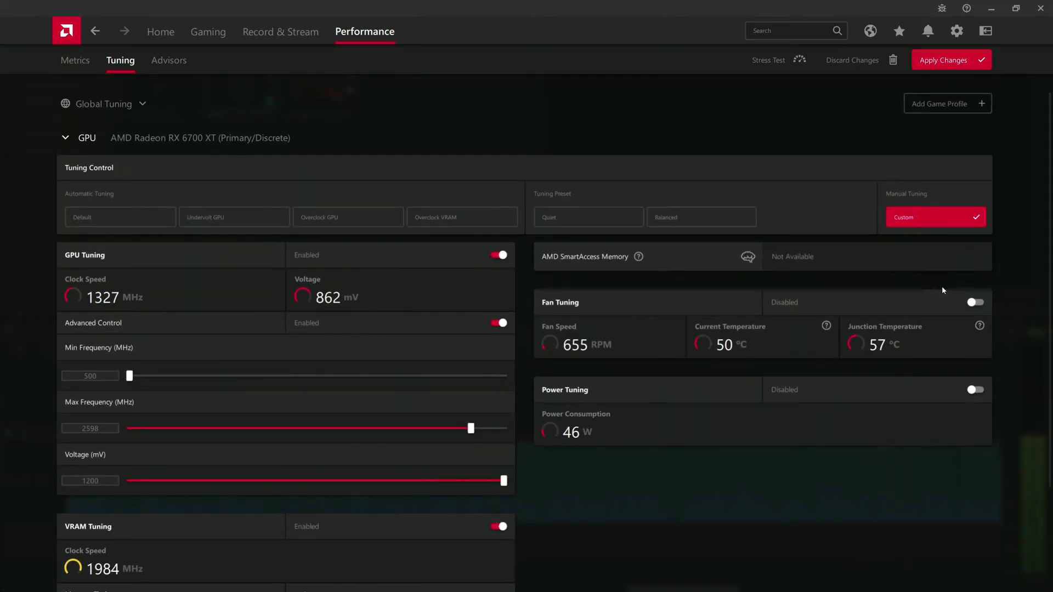
scroll(940, 298, "down", 1)
left_click(976, 265)
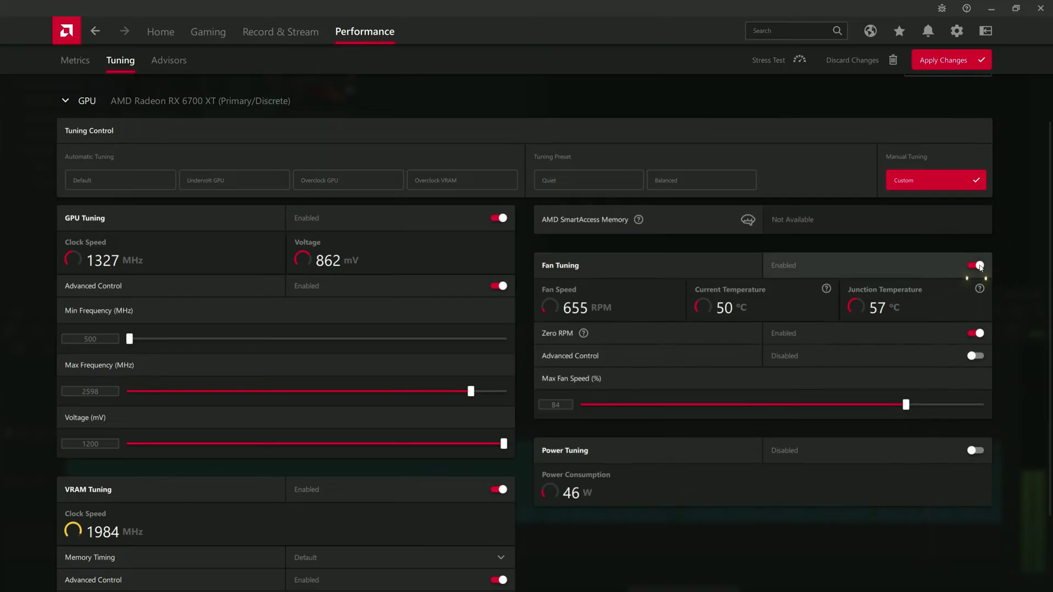
left_click(976, 355)
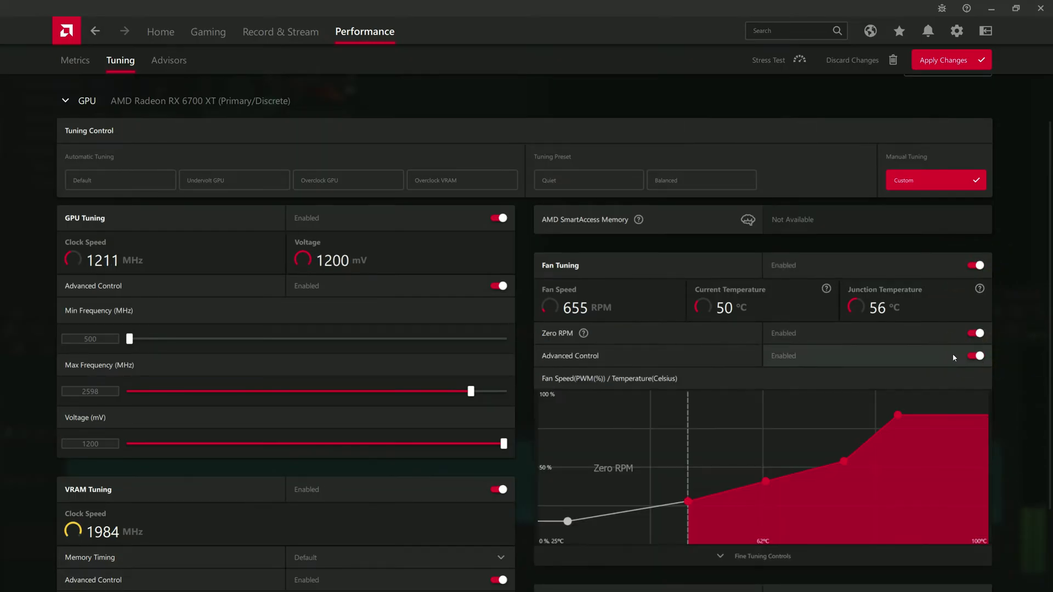
scroll(830, 344, "down", 3)
mouse_move(766, 377)
left_mouse_down()
mouse_move(768, 396)
mouse_move(765, 381)
left_mouse_up()
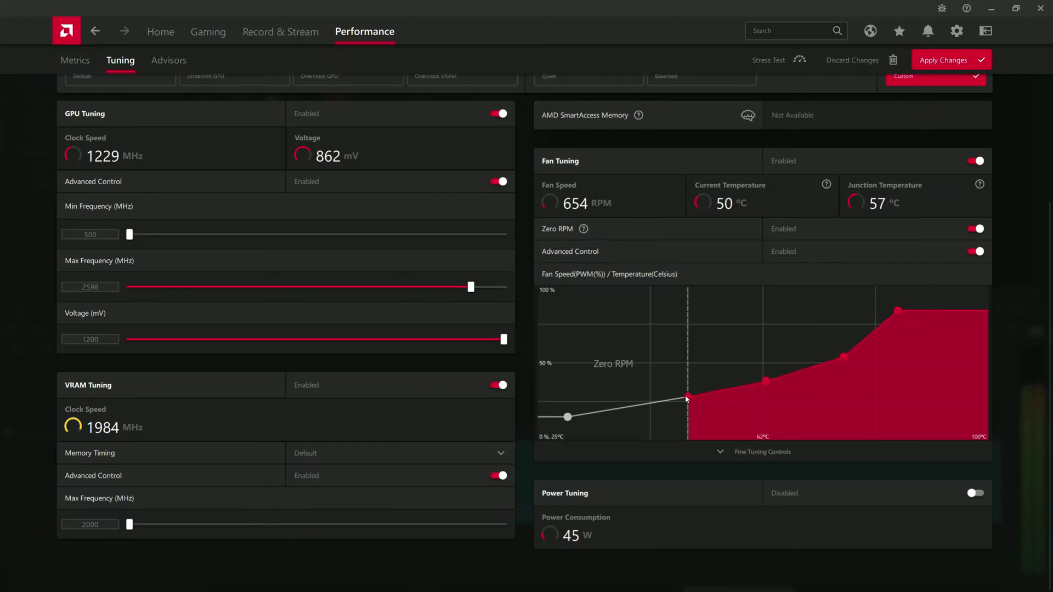
left_click_drag(688, 397, 648, 401)
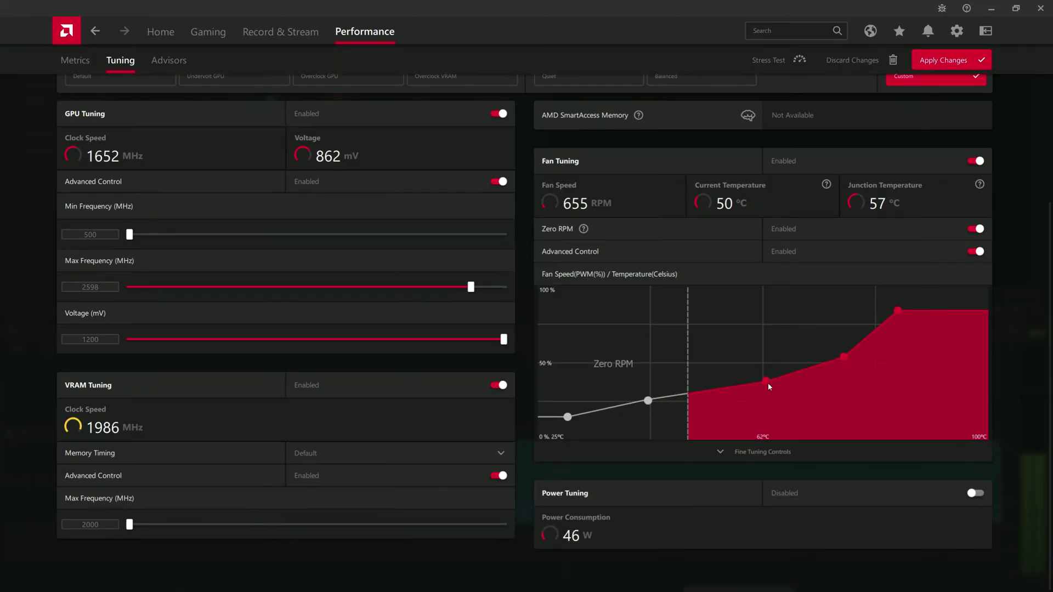
mouse_move(718, 386)
left_mouse_down()
mouse_move(739, 386)
mouse_move(738, 308)
mouse_move(741, 403)
mouse_move(738, 389)
left_mouse_up()
left_click_drag(843, 306, 828, 383)
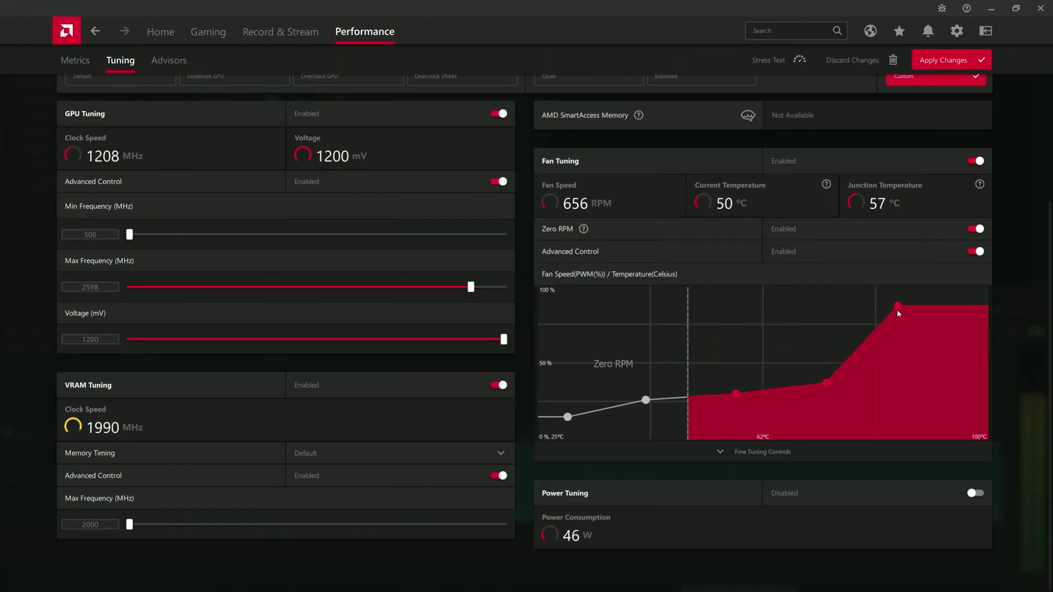
mouse_move(897, 306)
left_mouse_down()
mouse_move(895, 331)
mouse_move(892, 288)
left_mouse_up()
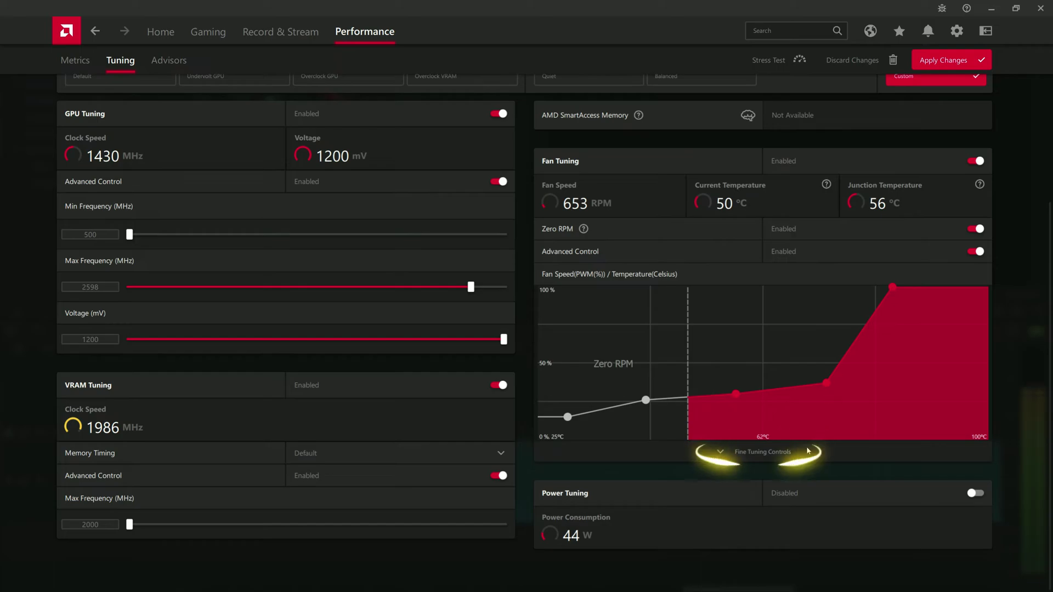
Step: In Fine Tuning Controls, set P5 to 100% fan speed at 95°C and P4 to 48%
left_click(763, 452)
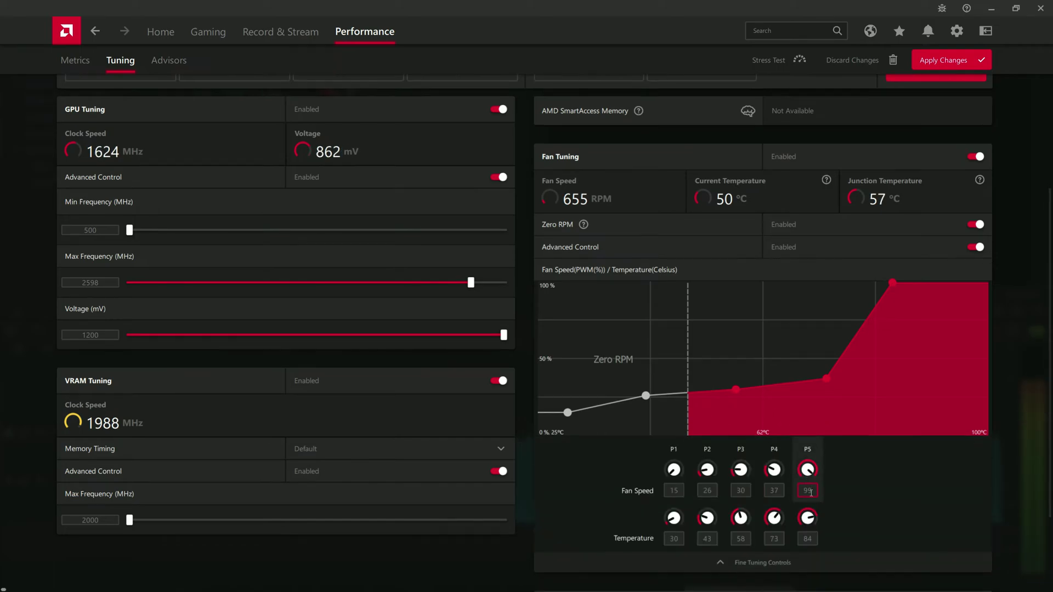
scroll(811, 488, "down", 1)
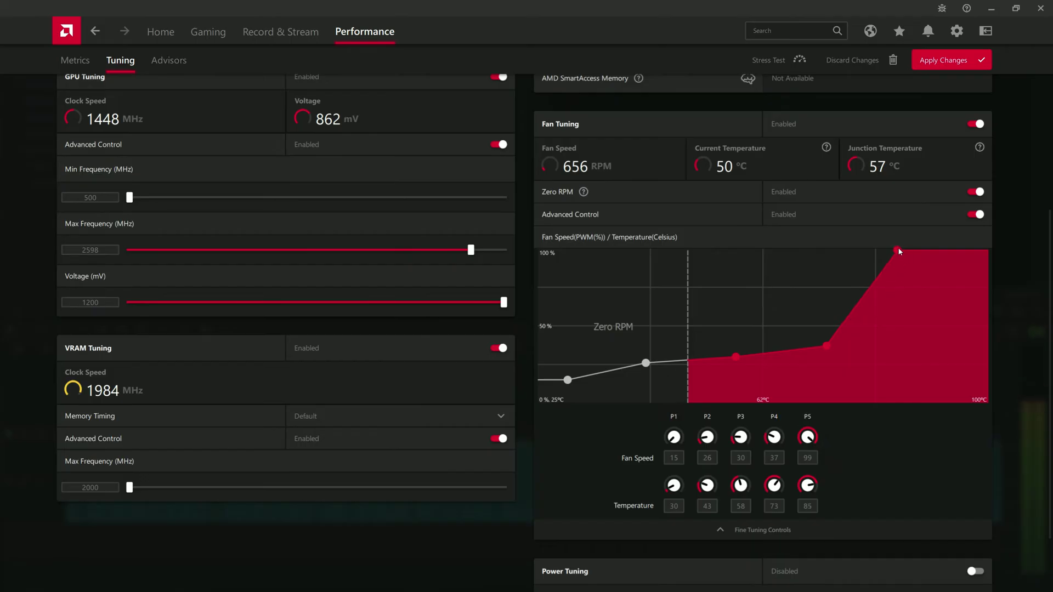
left_click_drag(916, 250, 917, 251)
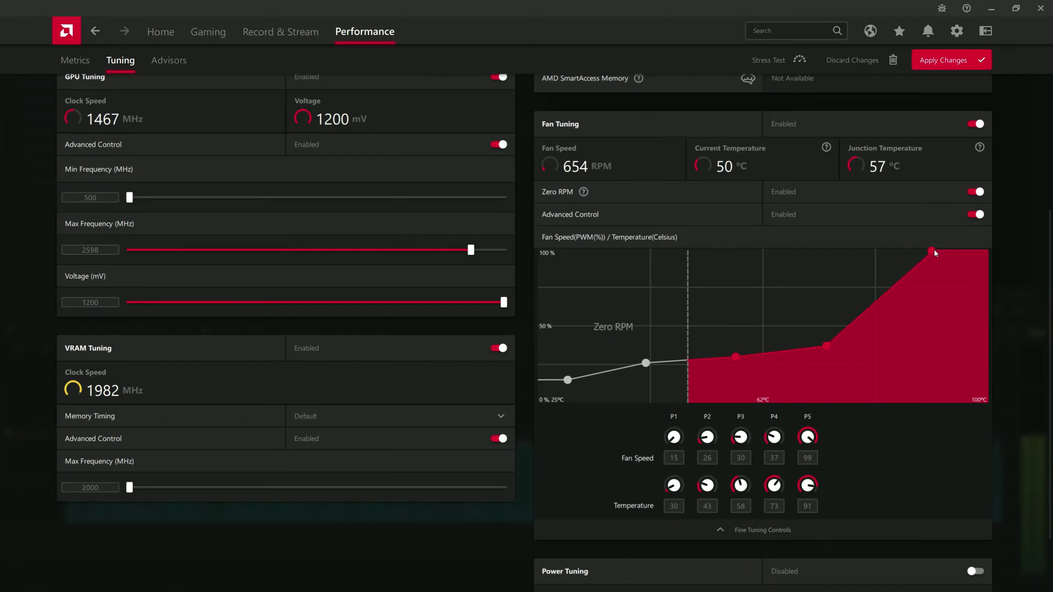
left_click_drag(948, 255, 957, 250)
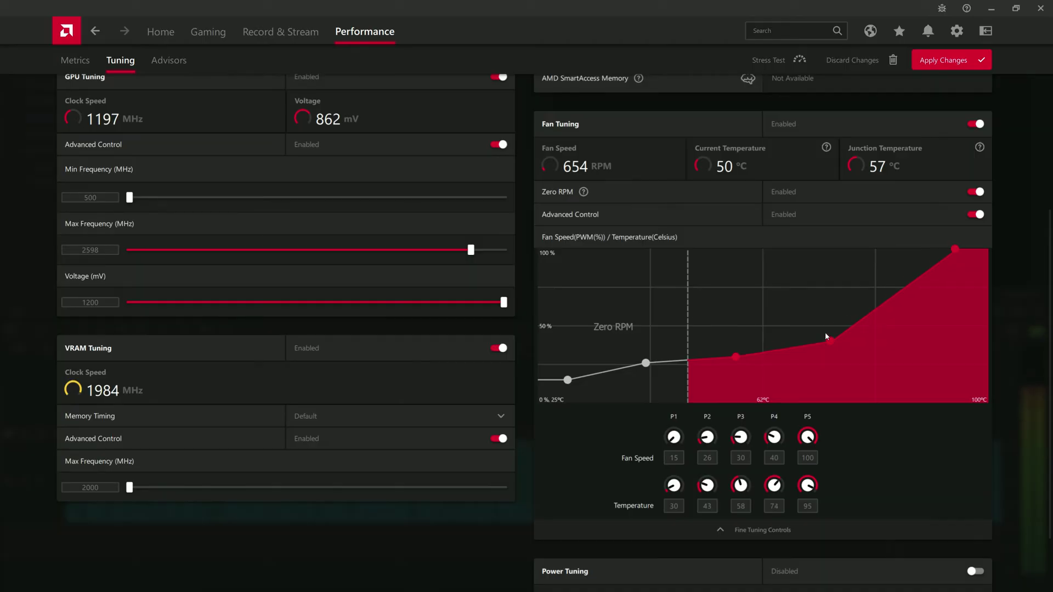
left_click_drag(826, 337, 826, 332)
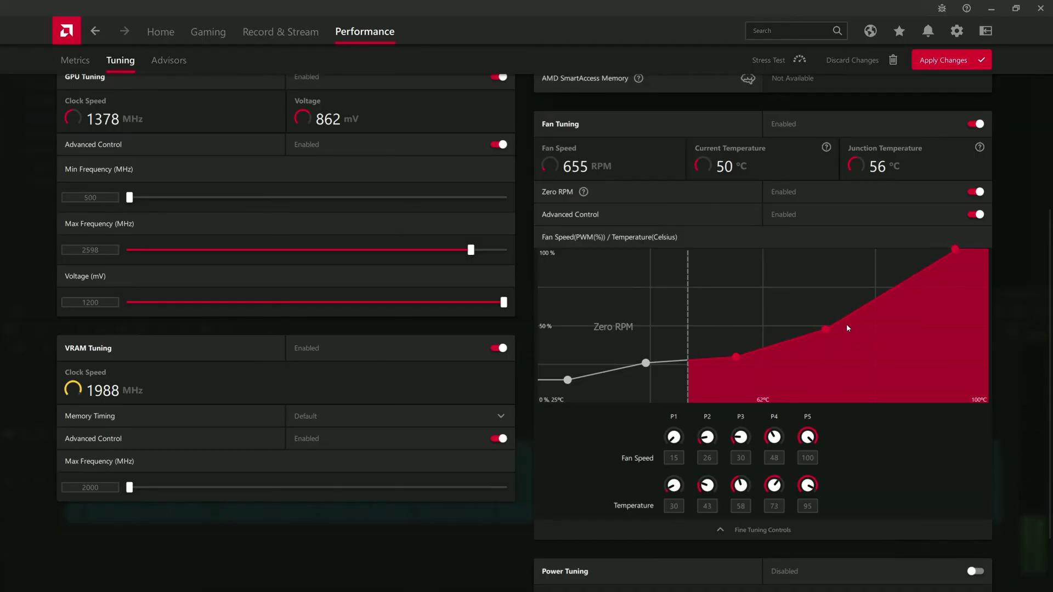
scroll(847, 328, "down", 2)
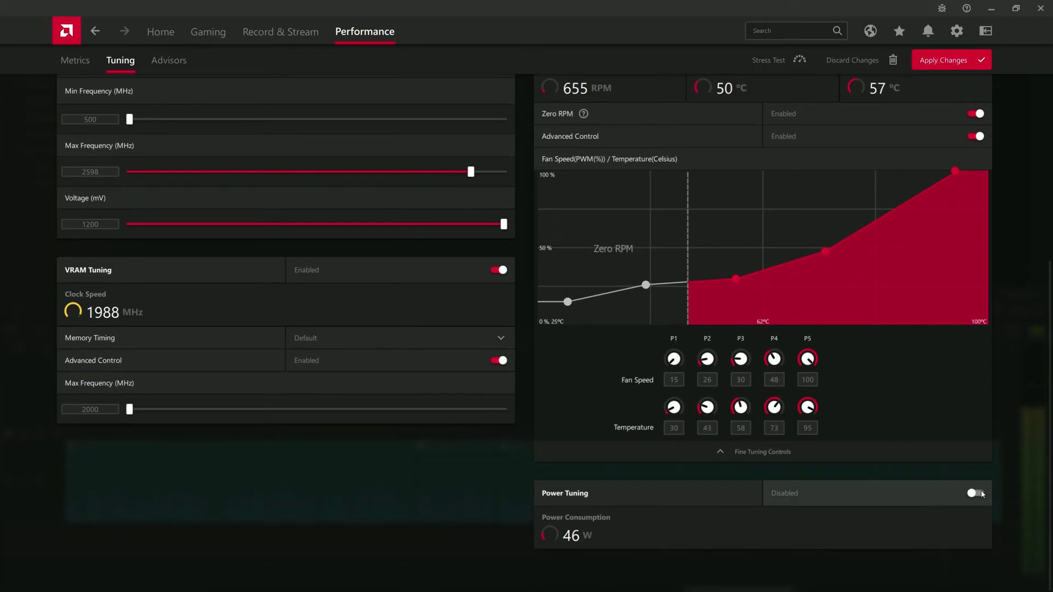
left_click(981, 494)
Step: Turn on Power Tuning and drag the Power Limit to 15% after trying -5% and -2%
left_click(981, 495)
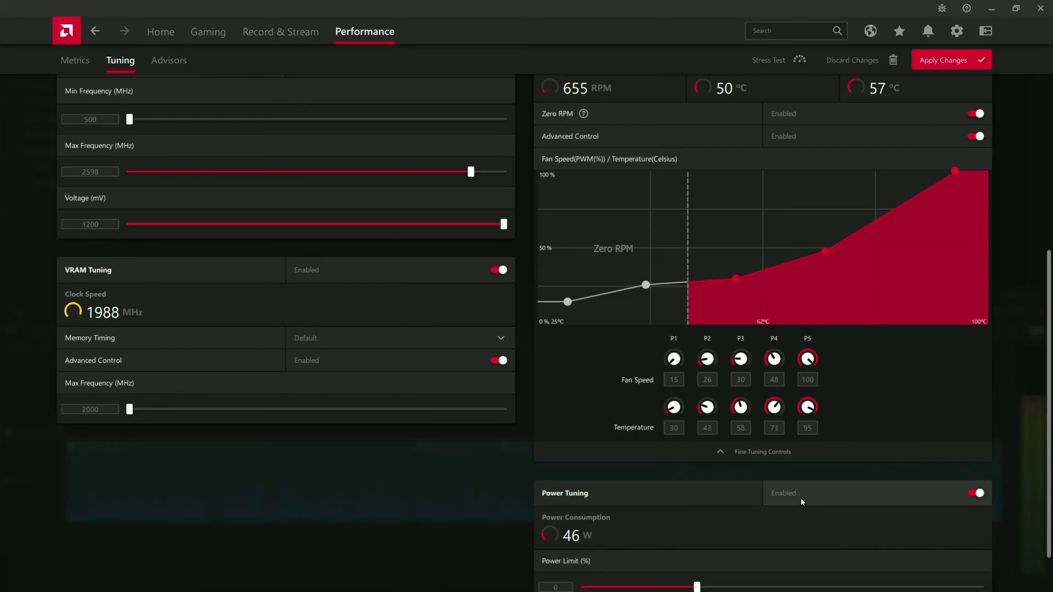
scroll(799, 499, "down", 1)
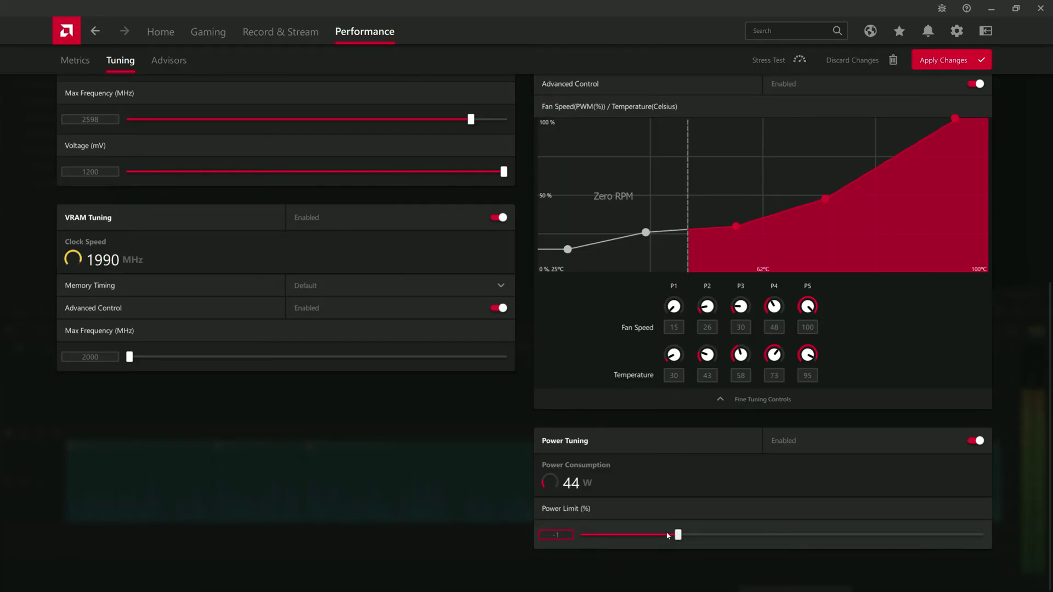
left_click_drag(668, 536, 608, 543)
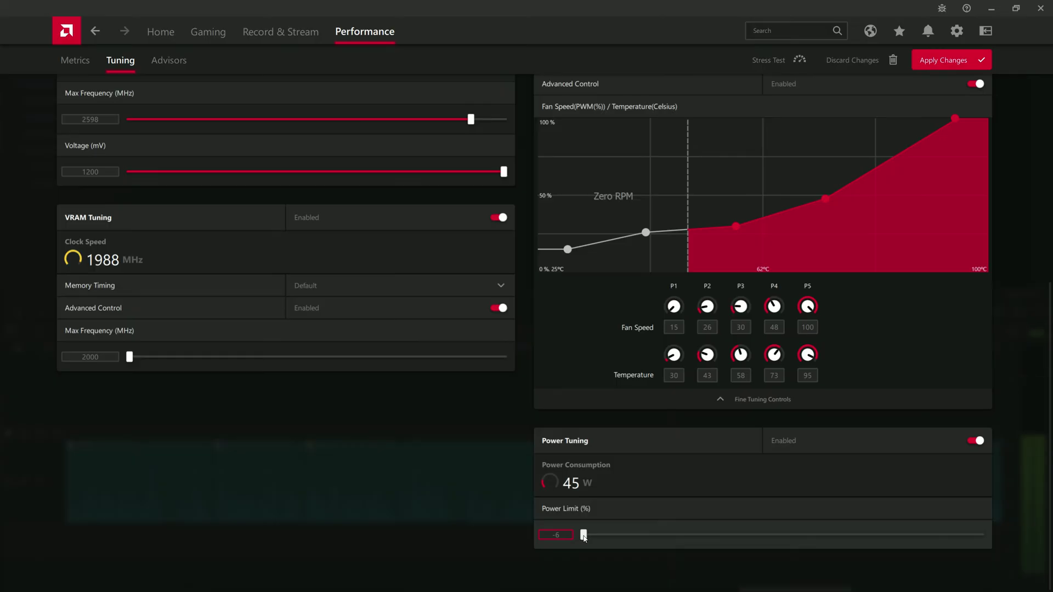
left_click_drag(585, 538, 666, 537)
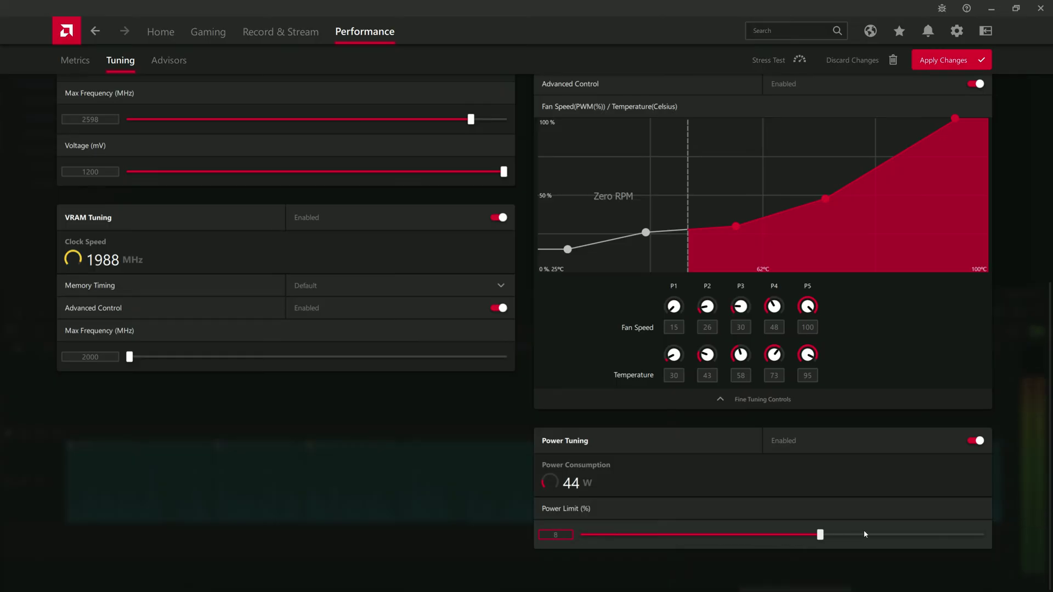
left_click_drag(865, 535, 1025, 534)
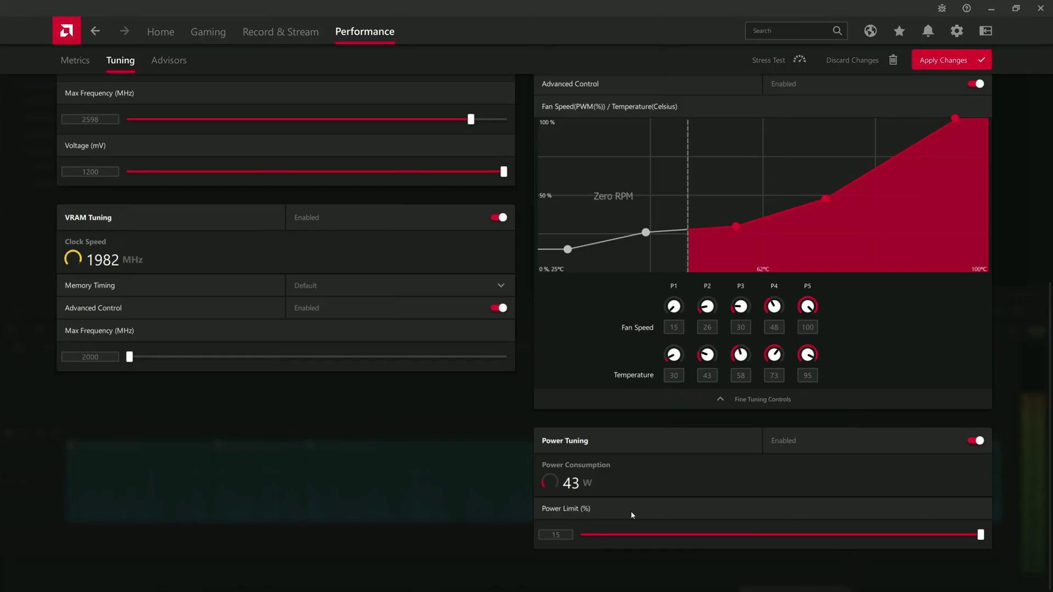
scroll(631, 511, "up", 6)
scroll(772, 469, "down", 3)
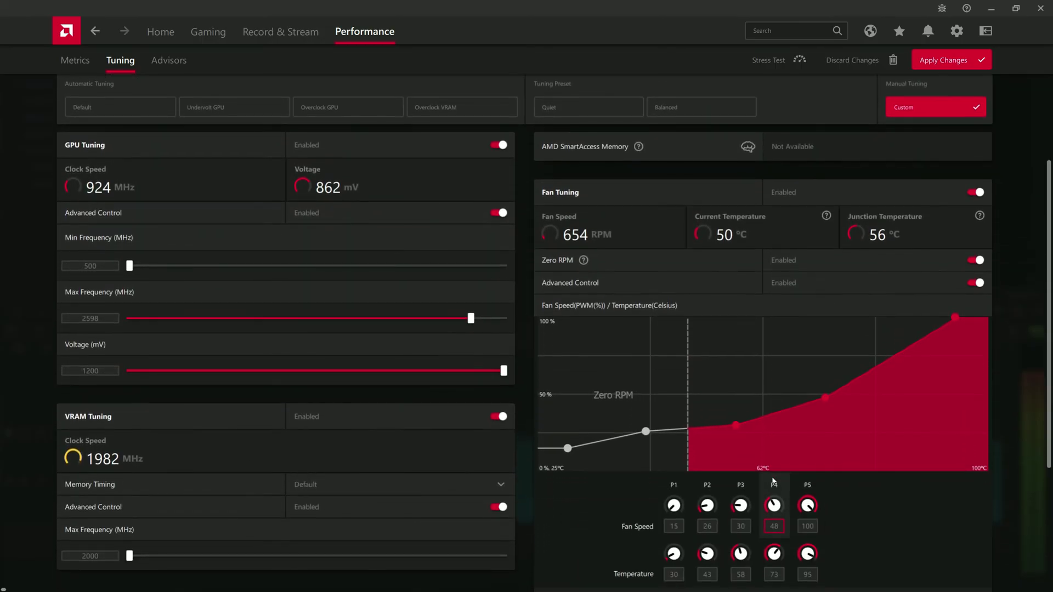
scroll(773, 481, "down", 4)
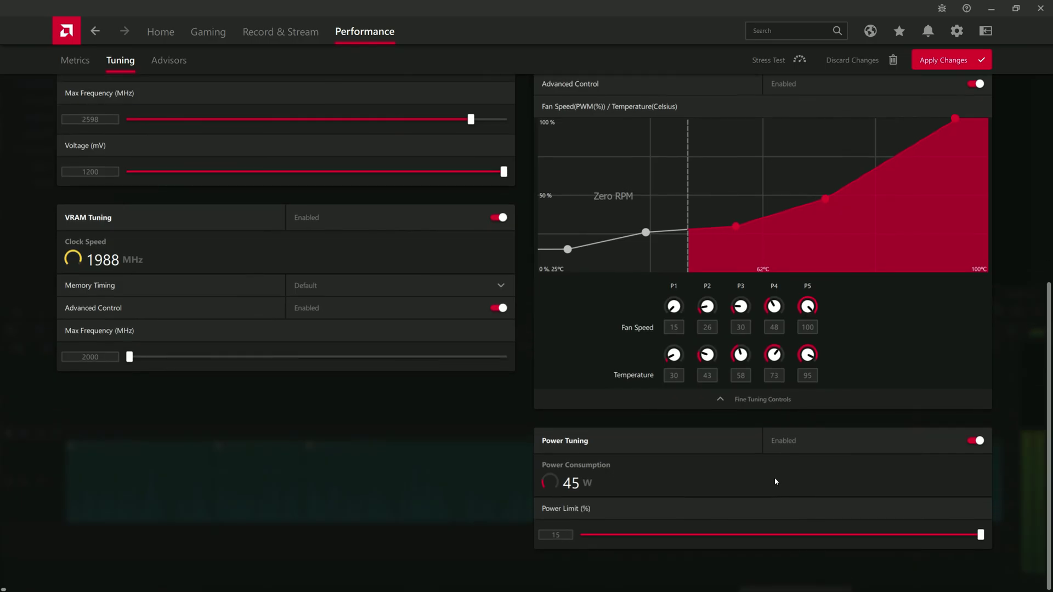